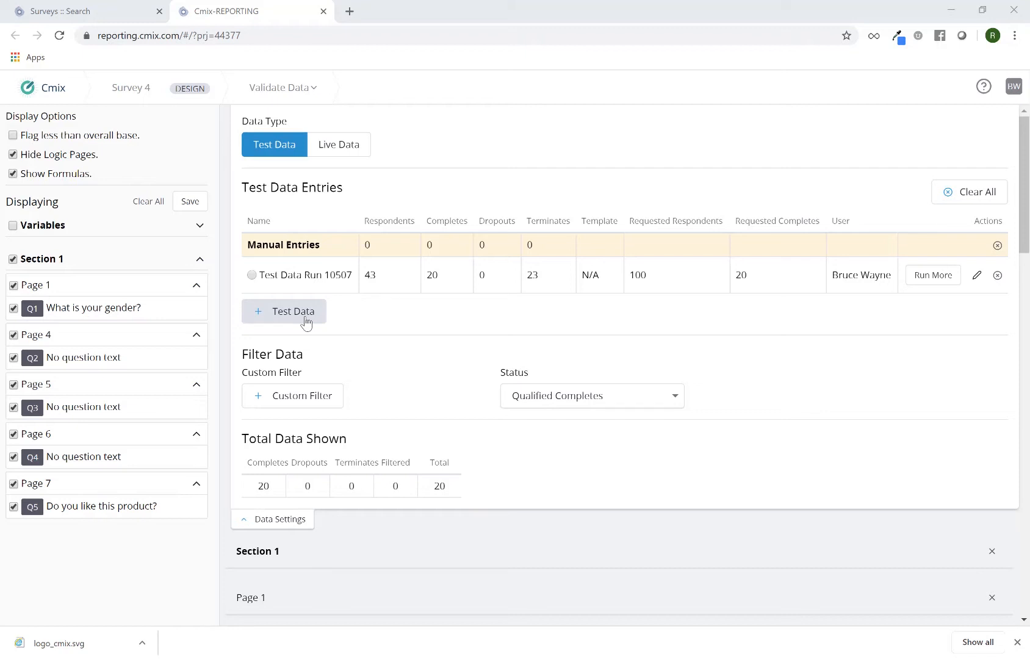
Step: Set up a new test data run named Path 1 with max respondents 100 and max completes 50
{"action": "left_click", "coordinate": [306, 322]}
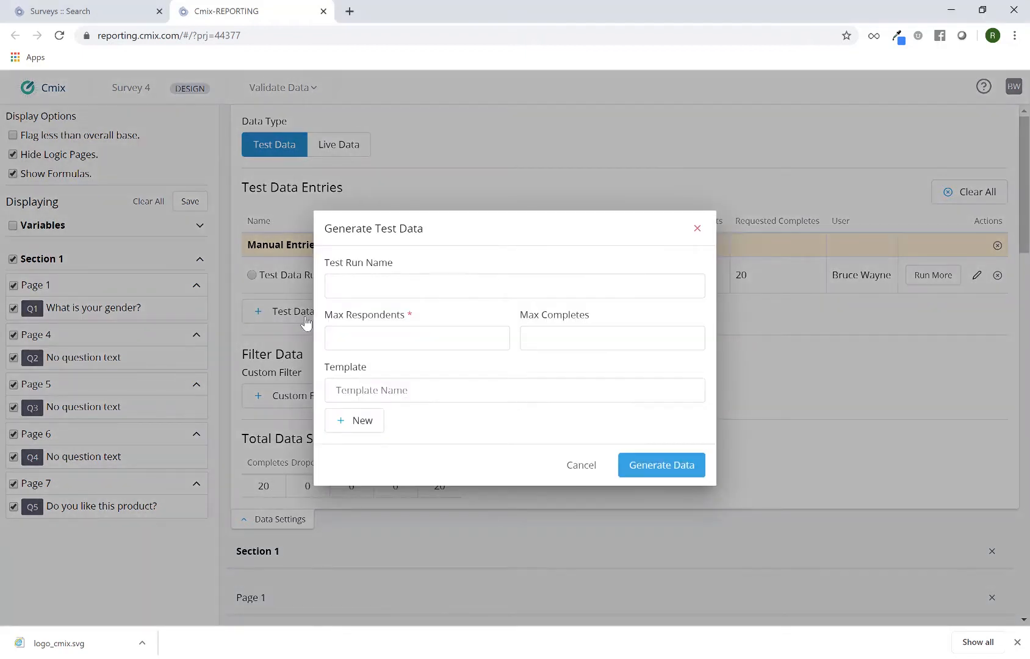
{"action": "left_click", "coordinate": [345, 291]}
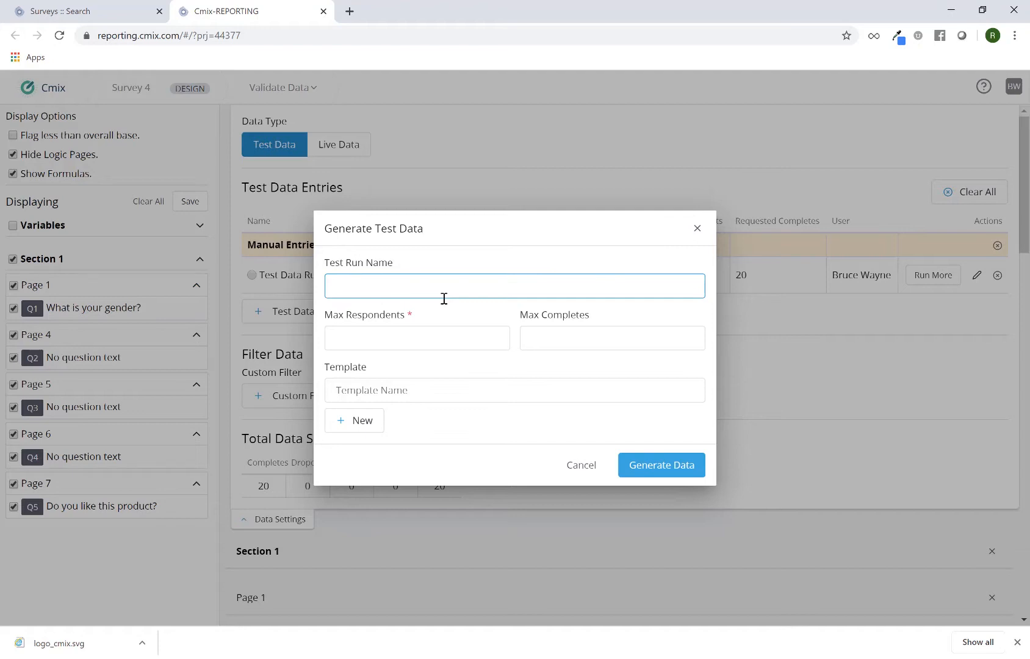
{"action": "type", "text": "Path 1"}
{"action": "left_click", "coordinate": [439, 329]}
{"action": "type", "text": "100"}
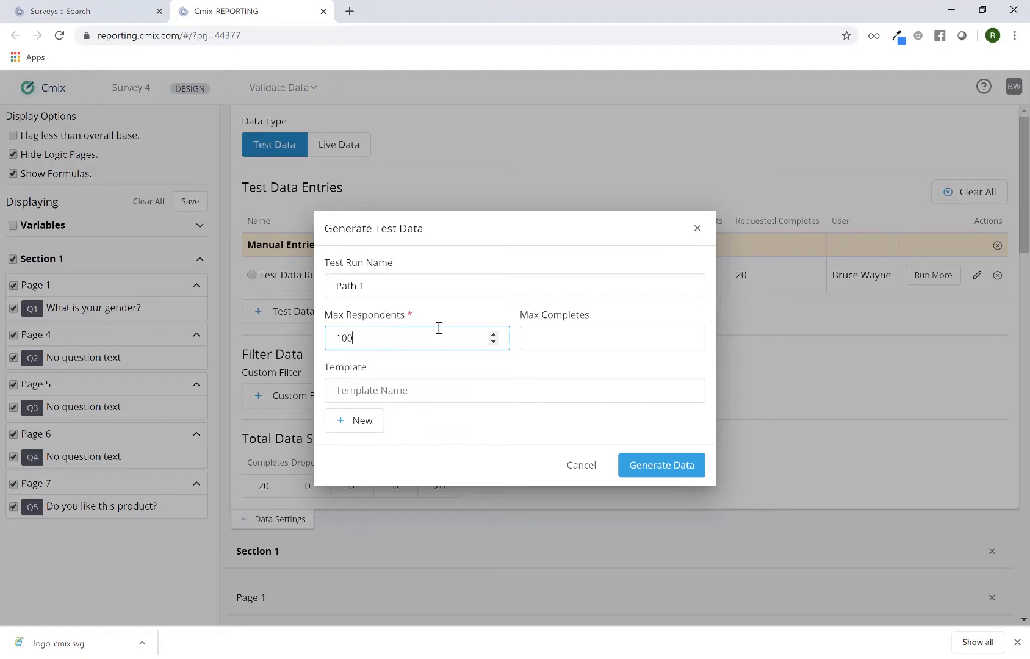
{"action": "key", "text": "Tab"}
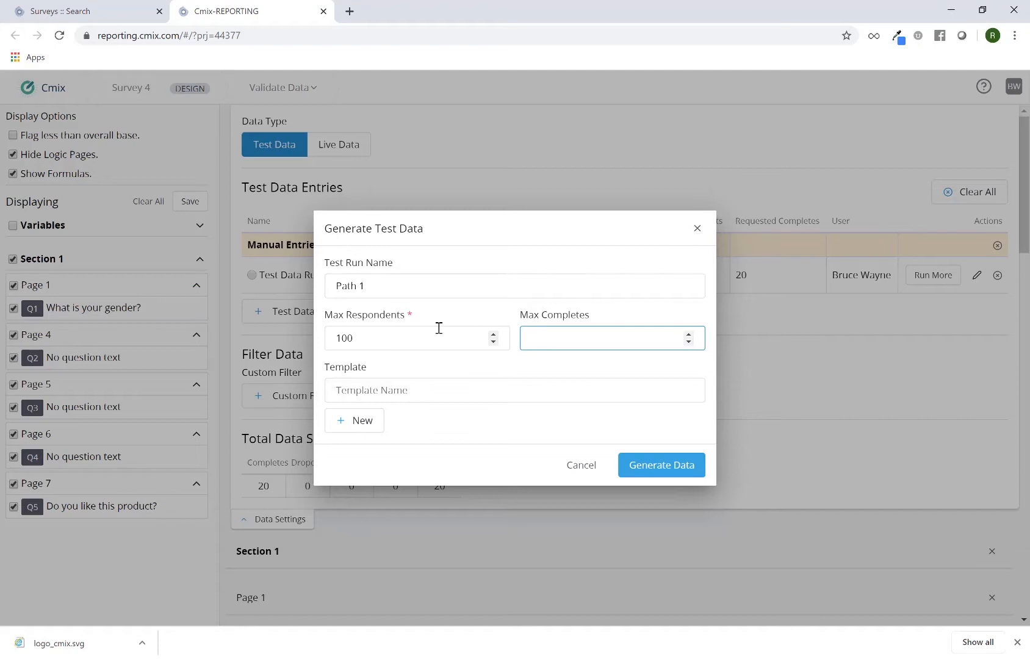
{"action": "type", "text": "50"}
Step: Start a new template for the test run and set the Q1 gender response to Female
{"action": "left_click", "coordinate": [414, 392]}
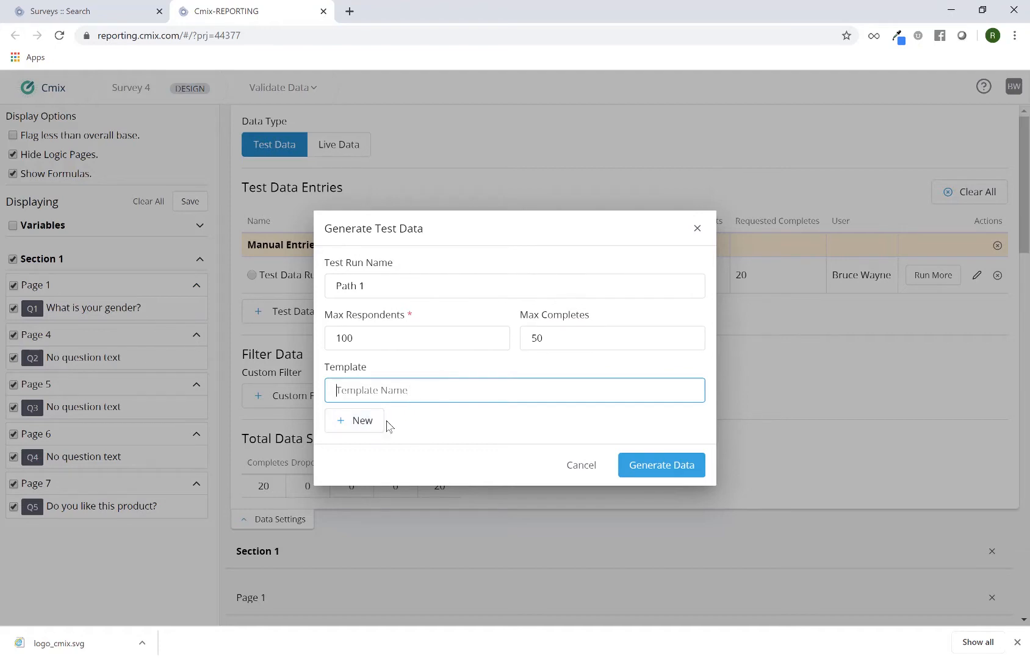
{"action": "left_click", "coordinate": [369, 429]}
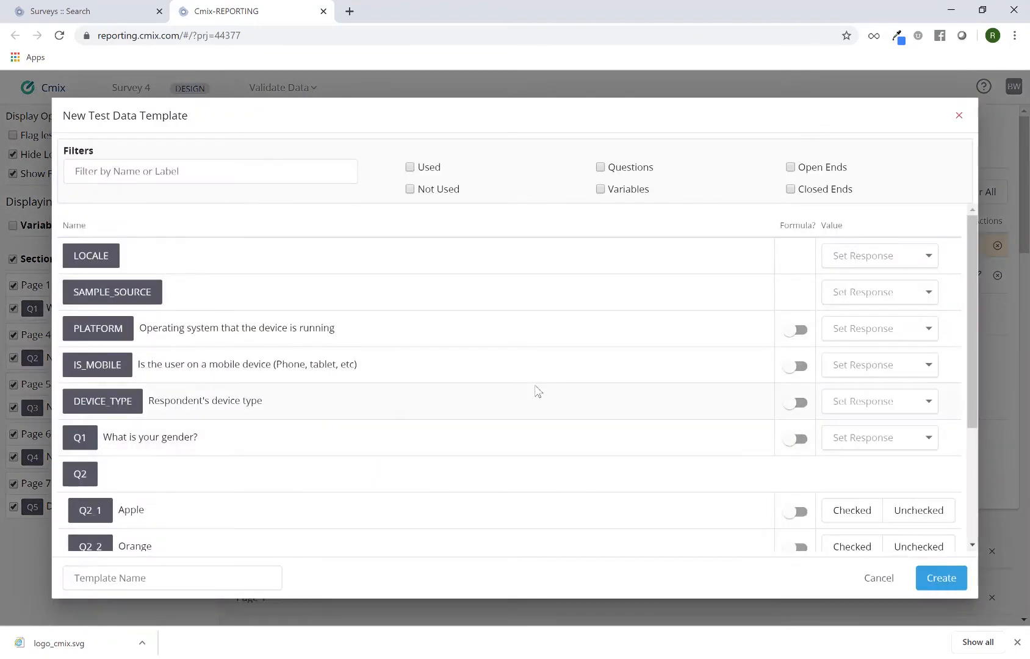
{"action": "scroll", "coordinate": [529, 381], "scroll_direction": "down", "scroll_amount": 5}
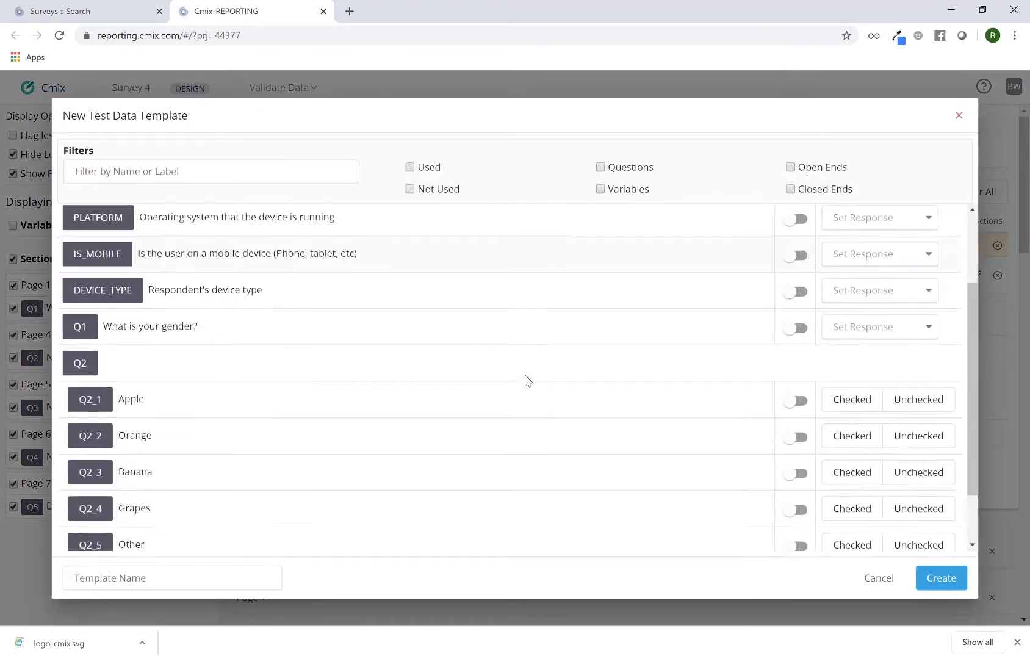
{"action": "scroll", "coordinate": [529, 381], "scroll_direction": "up", "scroll_amount": 5}
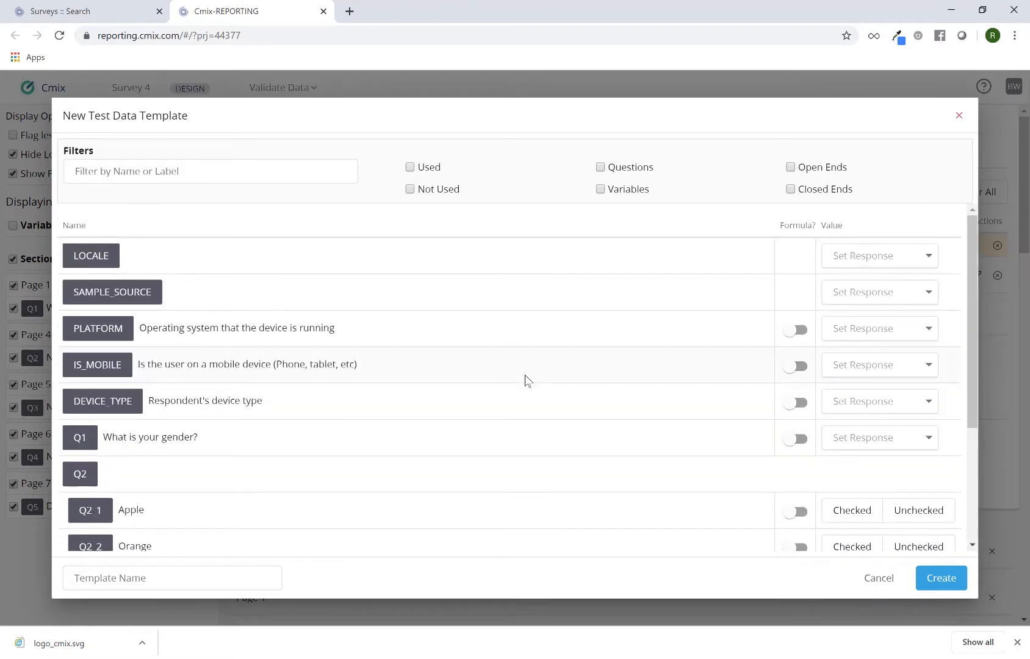
{"action": "scroll", "coordinate": [666, 397], "scroll_direction": "down", "scroll_amount": 1}
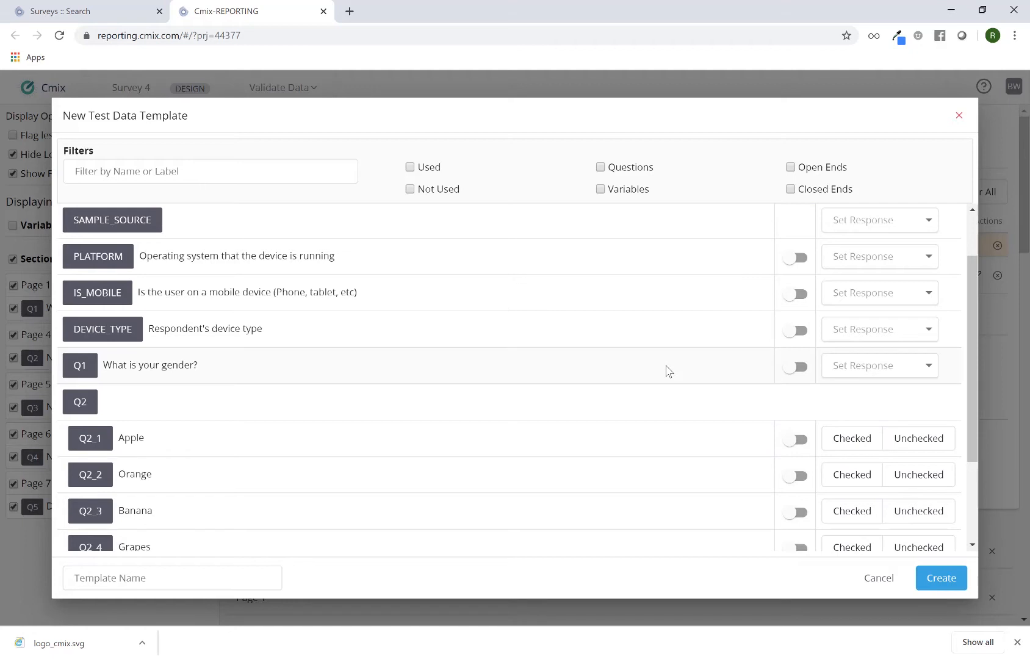
{"action": "left_click", "coordinate": [845, 374]}
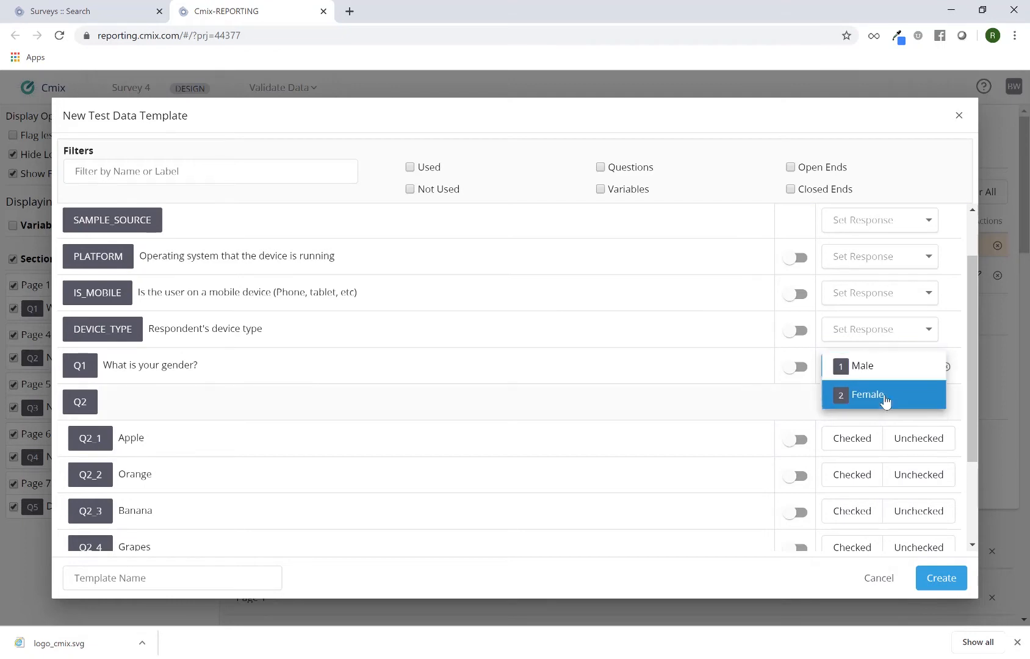
{"action": "left_click", "coordinate": [885, 397]}
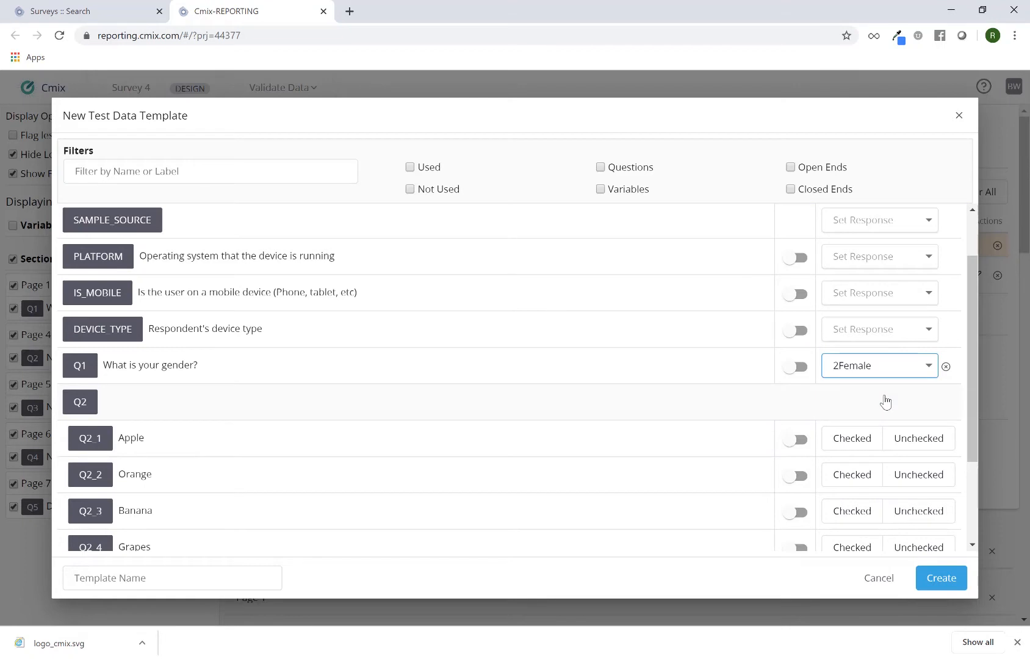
Step: For Q2 in the template, set Apple, Banana and Other to Checked, and Orange and None to Unchecked
{"action": "scroll", "coordinate": [702, 408], "scroll_direction": "down", "scroll_amount": 3}
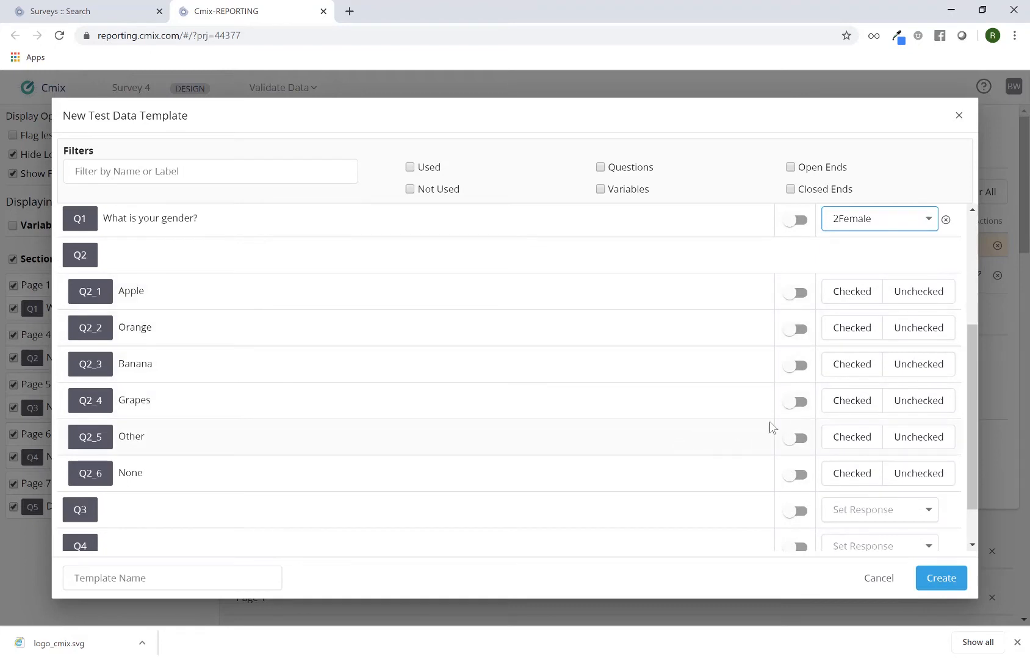
{"action": "left_click", "coordinate": [842, 301]}
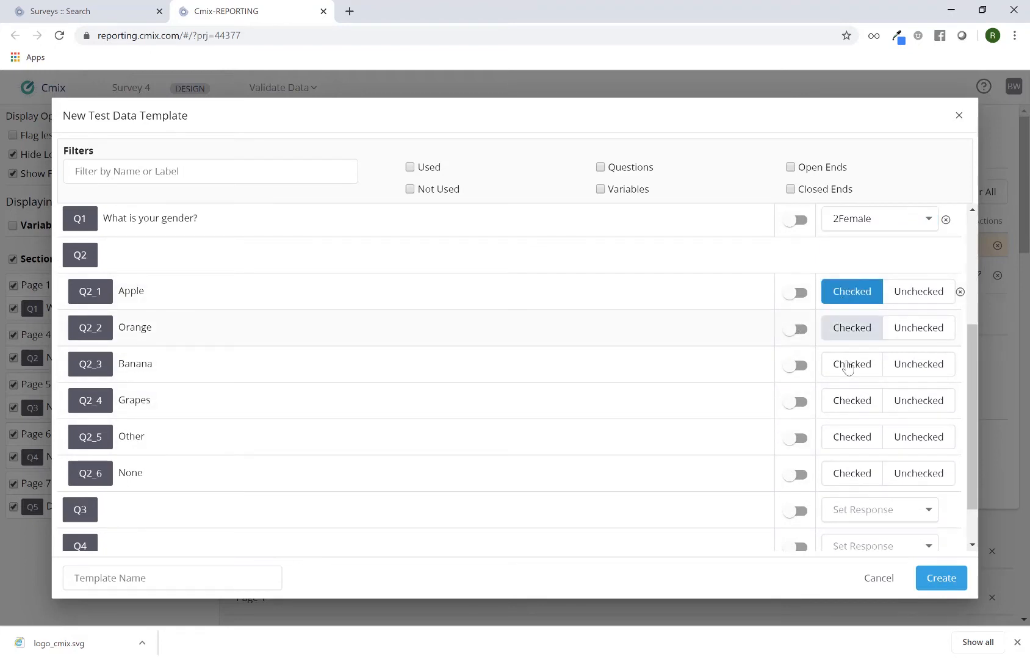
{"action": "left_click", "coordinate": [847, 368]}
{"action": "left_click", "coordinate": [849, 438]}
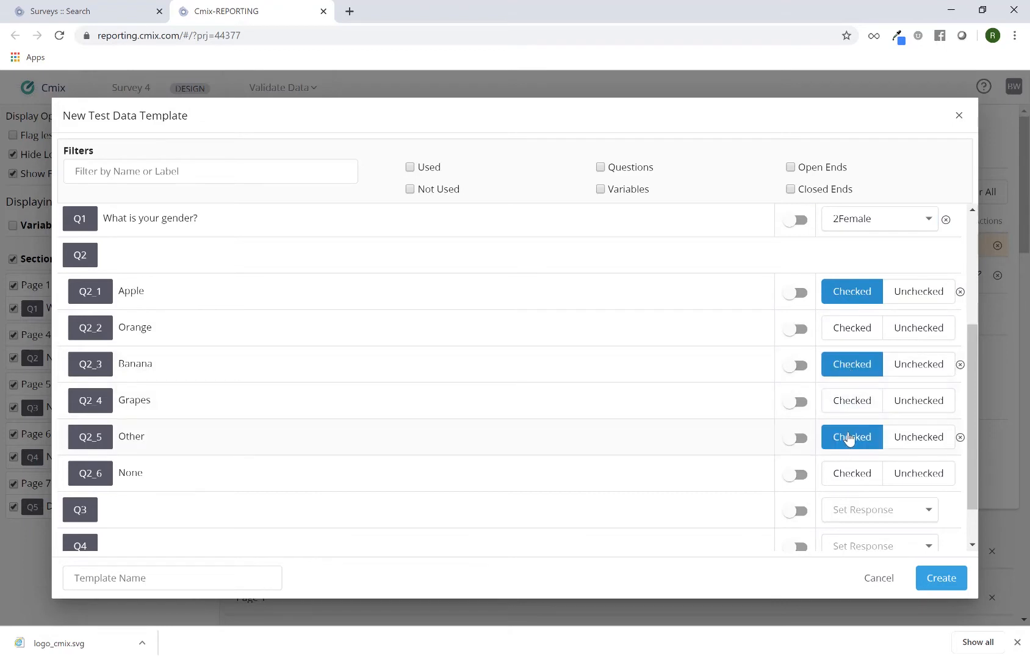
{"action": "left_click", "coordinate": [917, 481]}
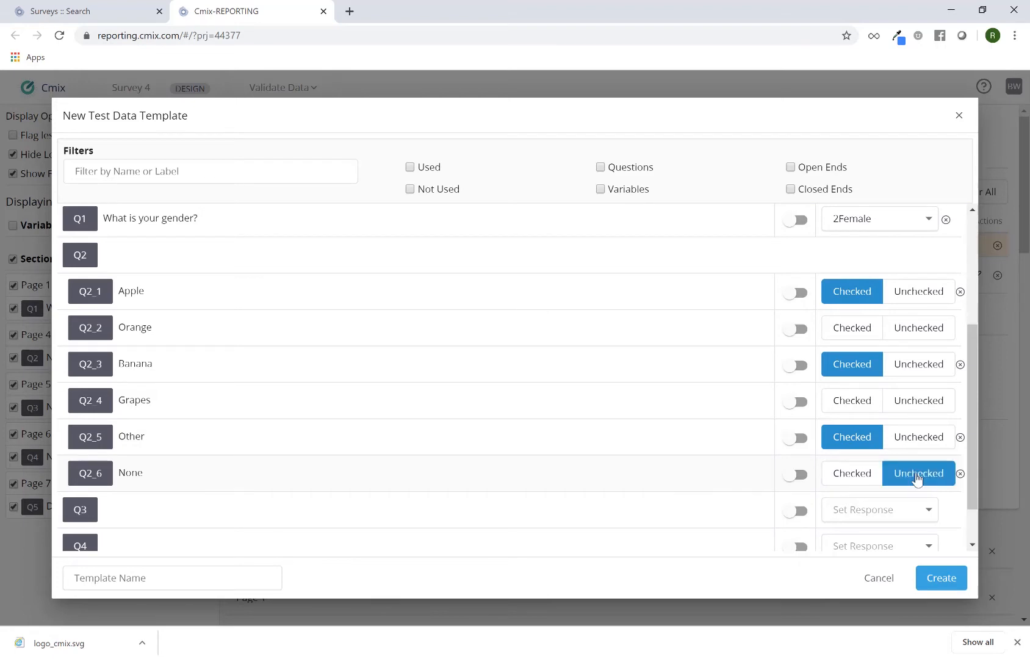
{"action": "left_click", "coordinate": [919, 328]}
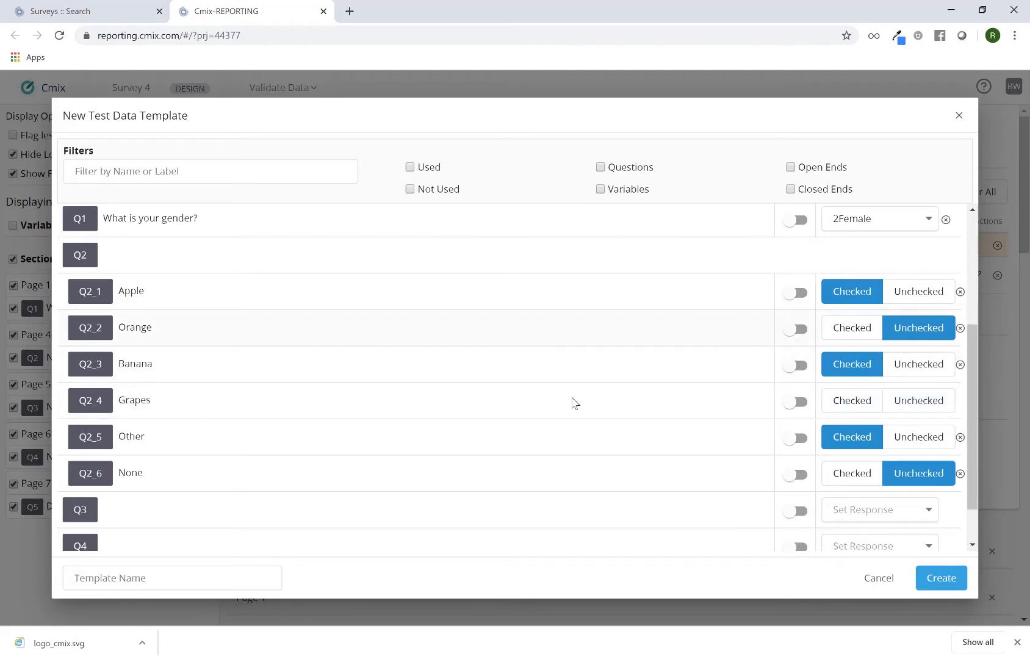
Step: Create the template under the name Path 1 and generate the test data with it
{"action": "left_click", "coordinate": [212, 578]}
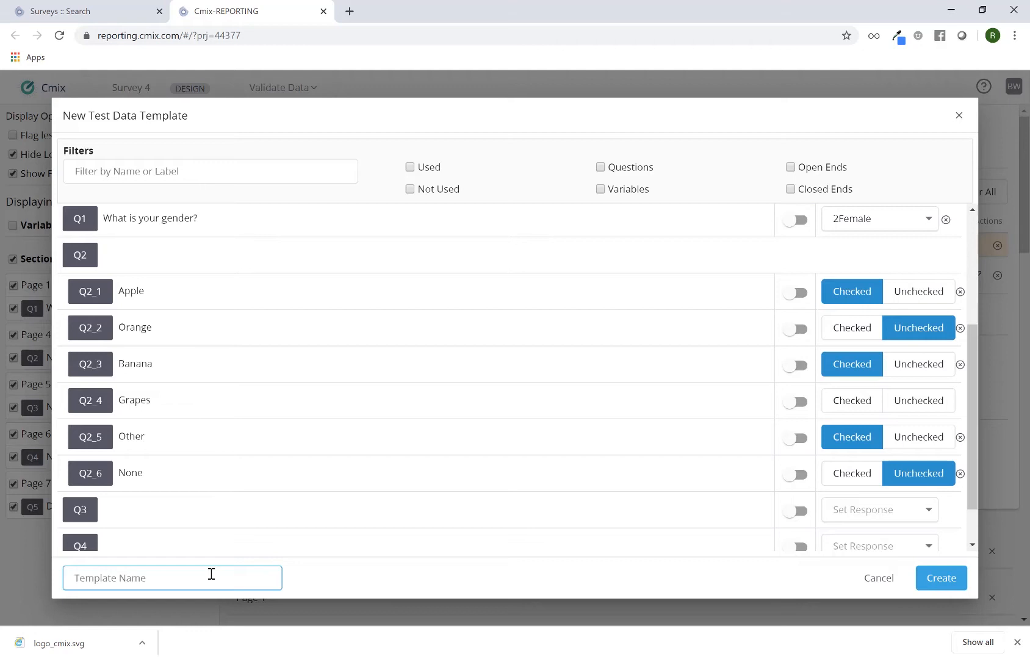
{"action": "type", "text": "Path 1"}
{"action": "left_click", "coordinate": [953, 584]}
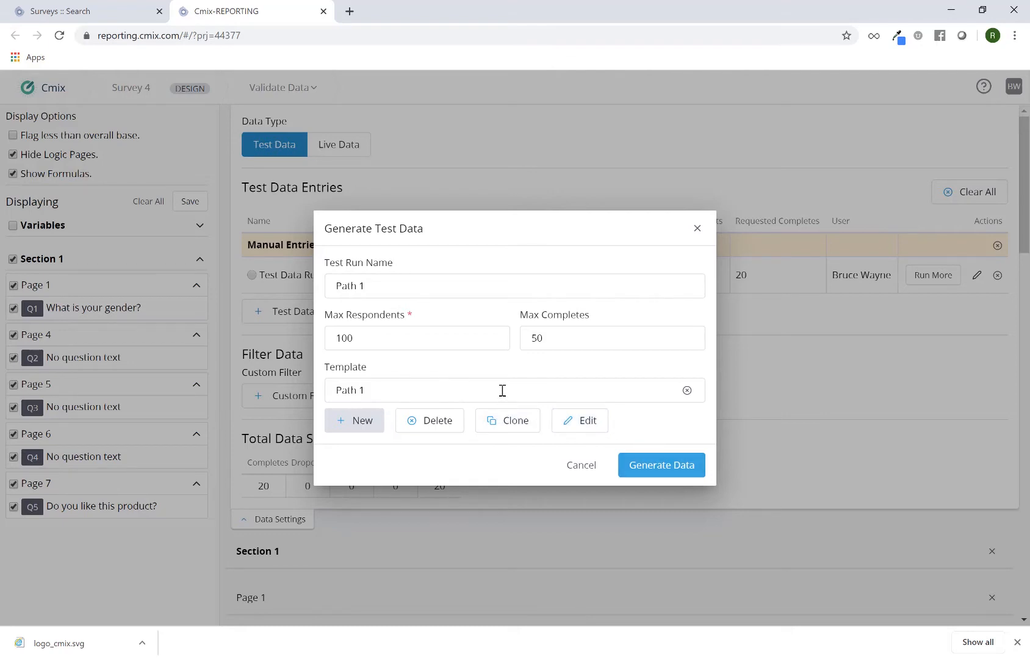
{"action": "left_click", "coordinate": [644, 468]}
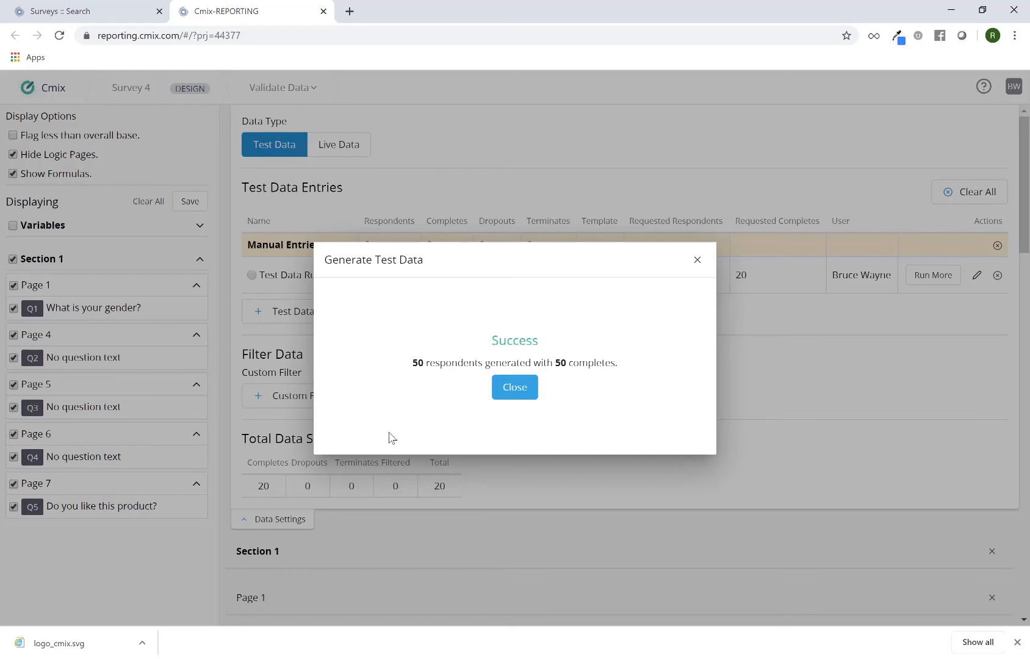
{"action": "left_click", "coordinate": [514, 390]}
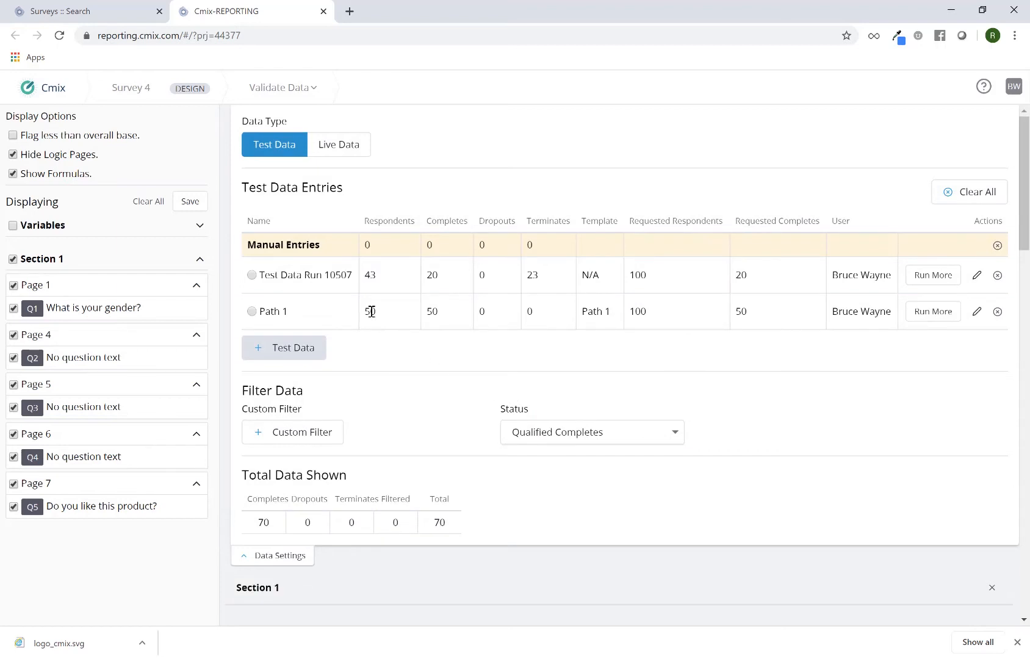
Step: Examine the respondent counts of both test runs, the total completes and the response breakdowns for Q1 to Q5
{"action": "double_click", "coordinate": [370, 311]}
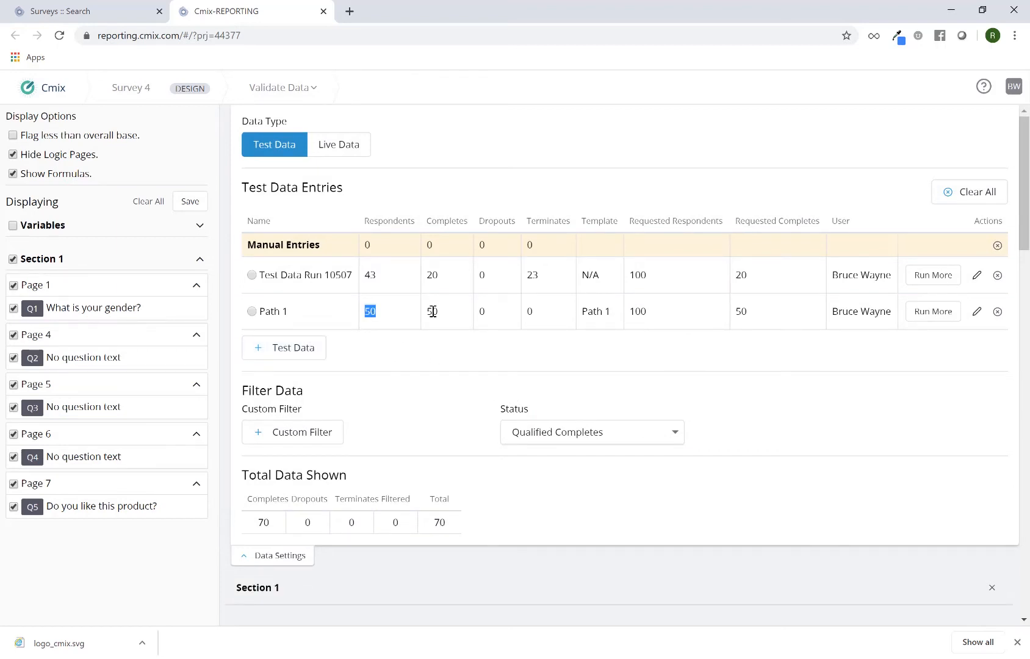
{"action": "double_click", "coordinate": [371, 275]}
{"action": "double_click", "coordinate": [264, 523]}
{"action": "left_click", "coordinate": [302, 558]}
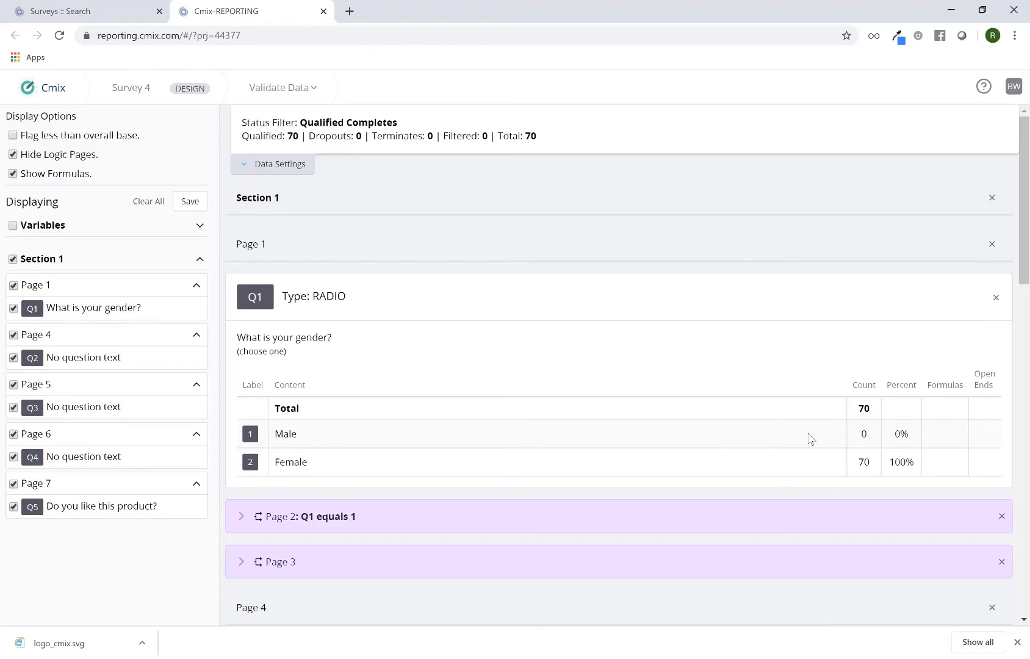
{"action": "scroll", "coordinate": [811, 438], "scroll_direction": "down", "scroll_amount": 5}
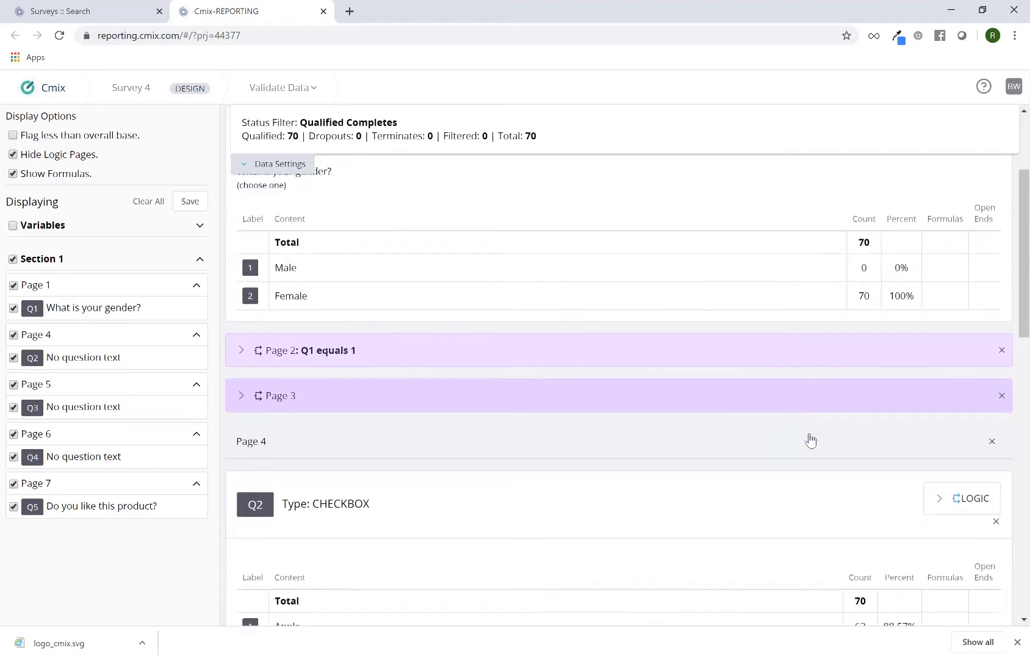
{"action": "scroll", "coordinate": [811, 439], "scroll_direction": "down", "scroll_amount": 4}
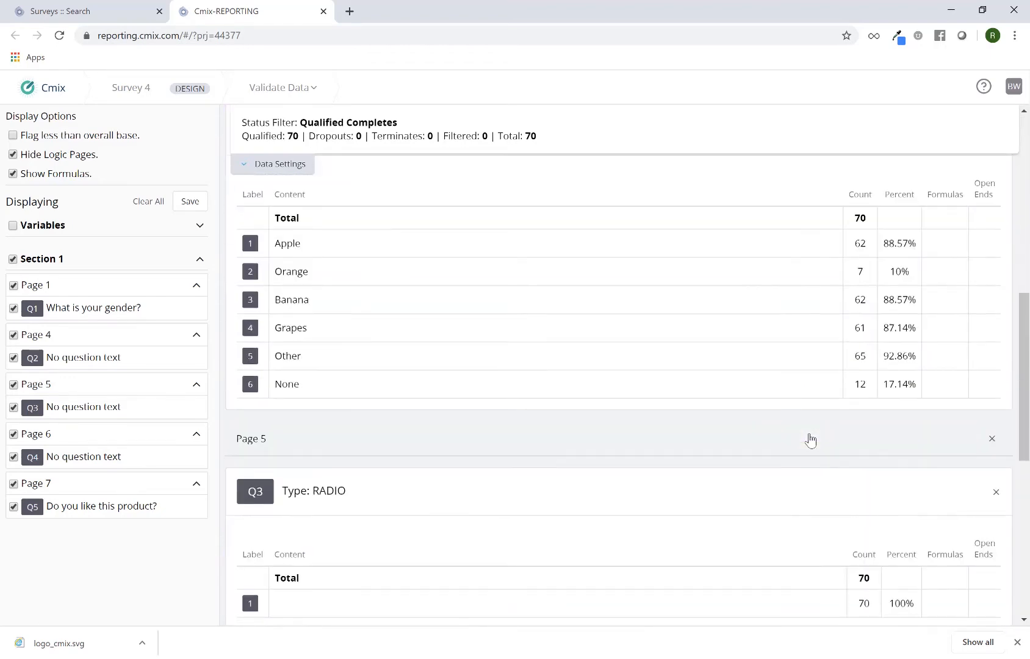
{"action": "scroll", "coordinate": [811, 438], "scroll_direction": "down", "scroll_amount": 3}
{"action": "scroll", "coordinate": [811, 439], "scroll_direction": "up", "scroll_amount": 5}
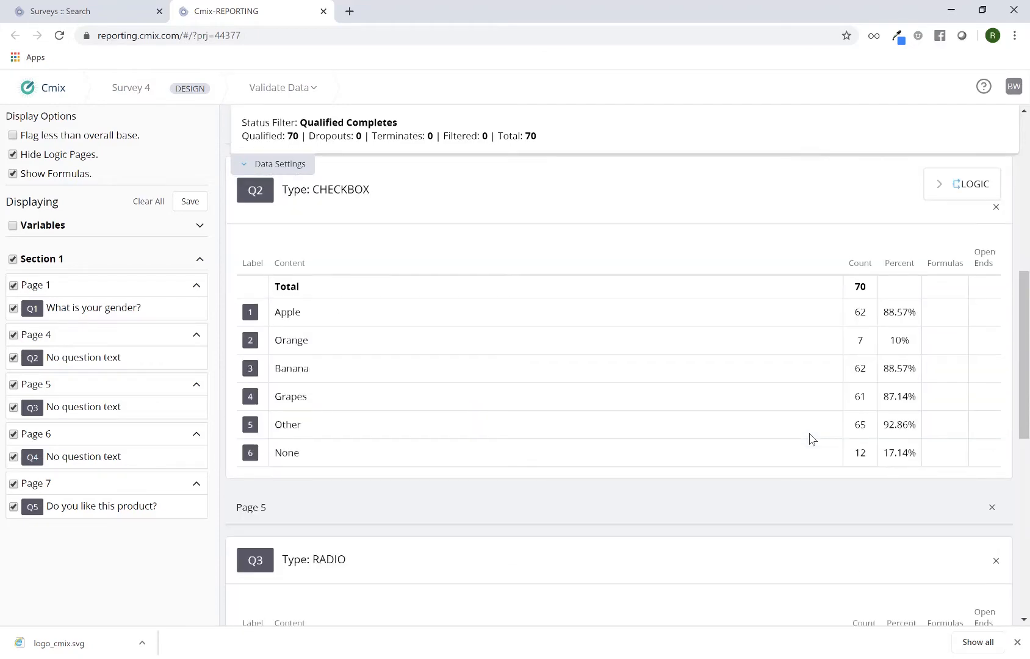
{"action": "scroll", "coordinate": [810, 438], "scroll_direction": "down", "scroll_amount": 4}
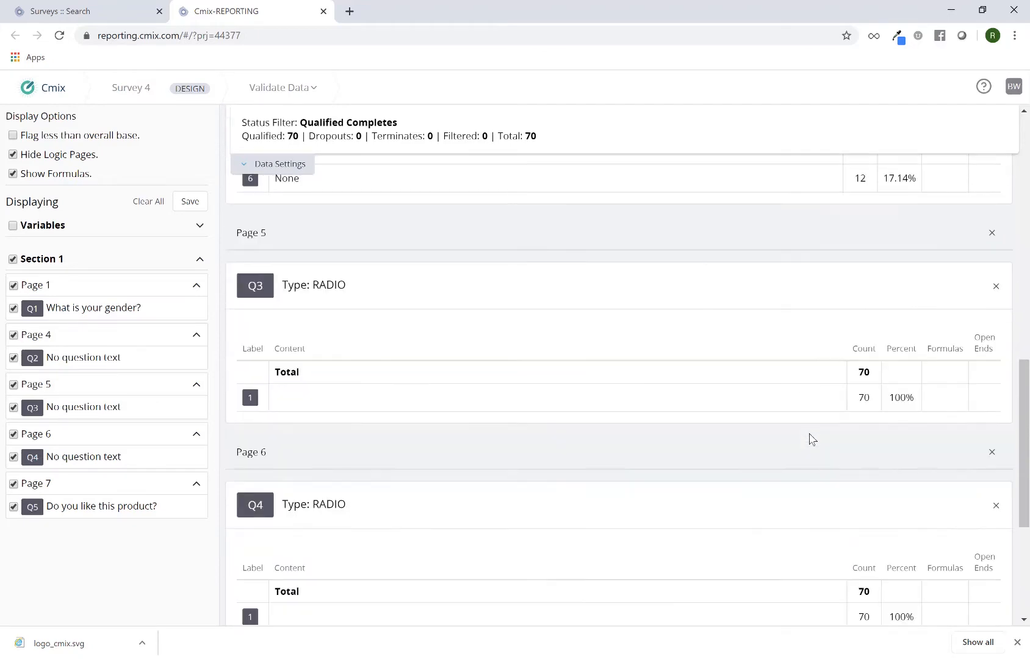
{"action": "scroll", "coordinate": [811, 438], "scroll_direction": "down", "scroll_amount": 4}
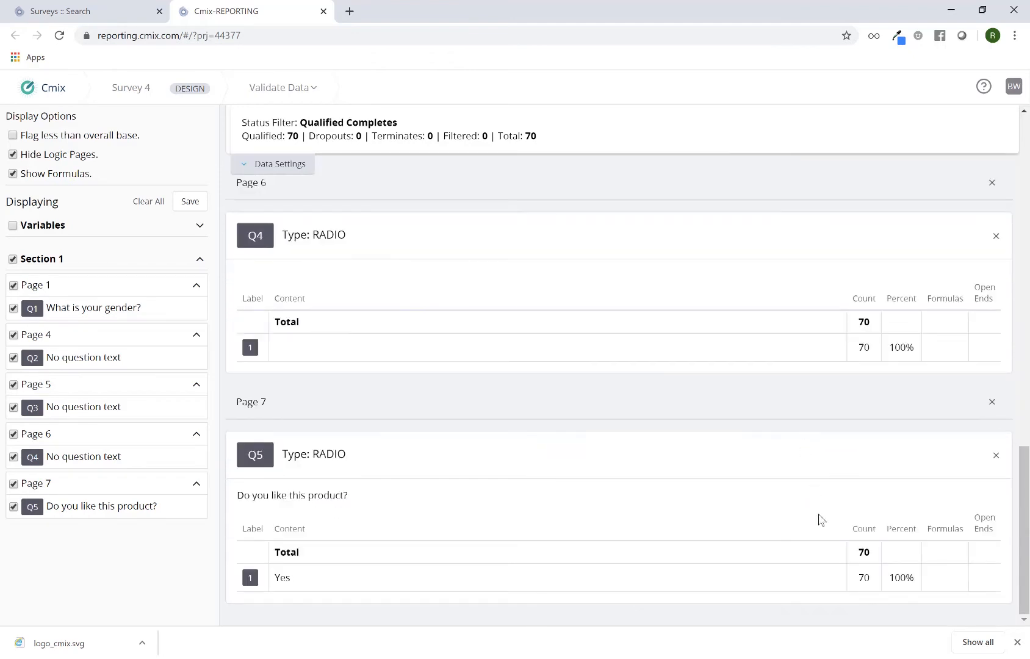
{"action": "scroll", "coordinate": [810, 494], "scroll_direction": "up", "scroll_amount": 18}
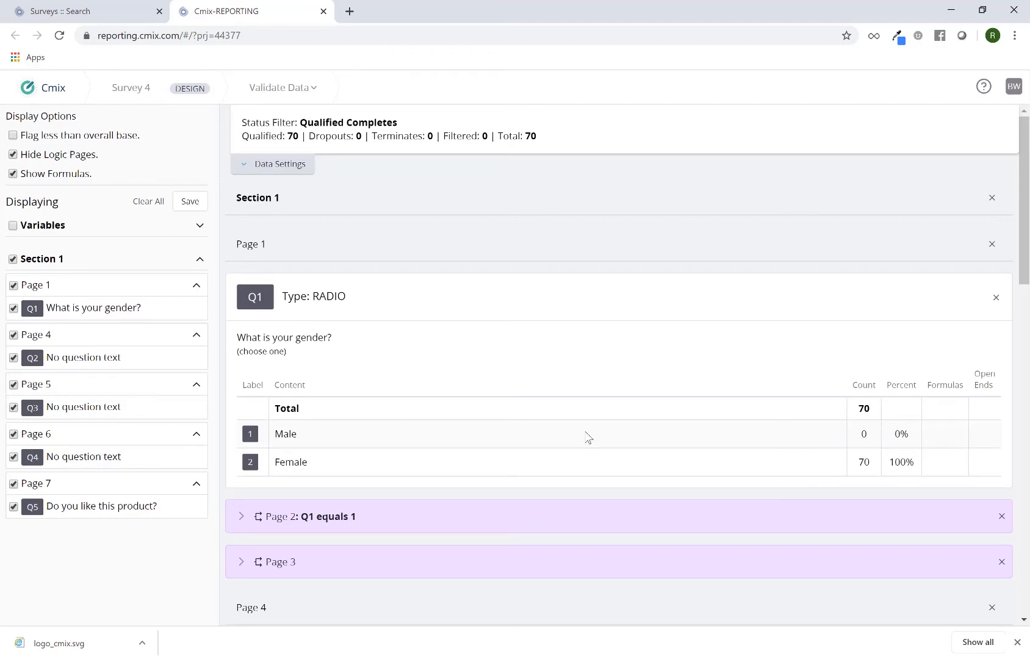
Step: Delete the test data entry Test Data Run 10507 and reload the report page
{"action": "left_click", "coordinate": [278, 174]}
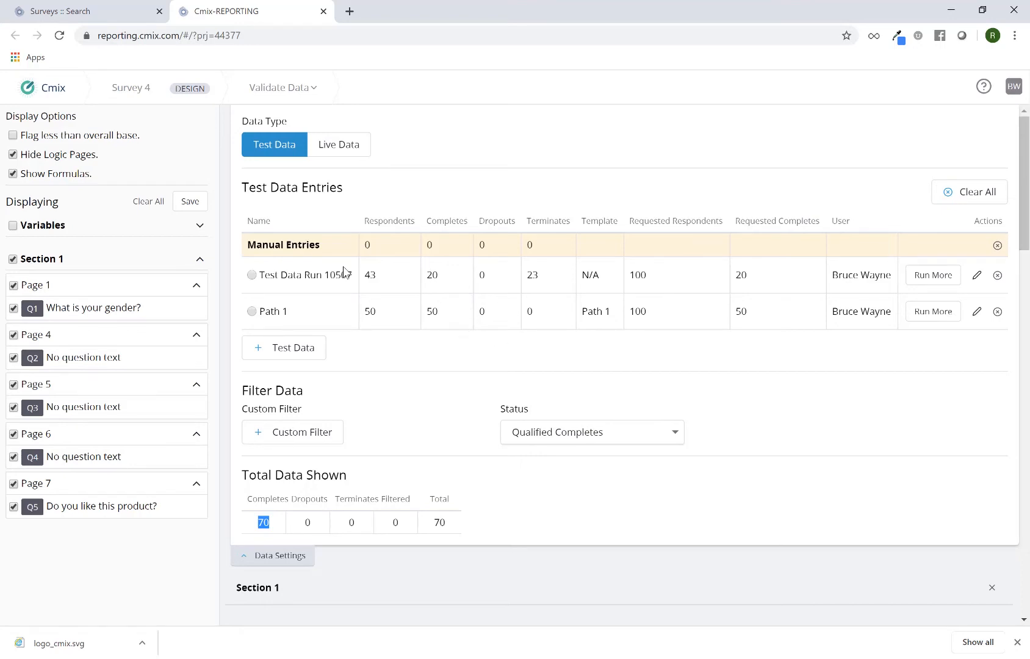
{"action": "left_click", "coordinate": [997, 275]}
{"action": "left_click", "coordinate": [681, 392]}
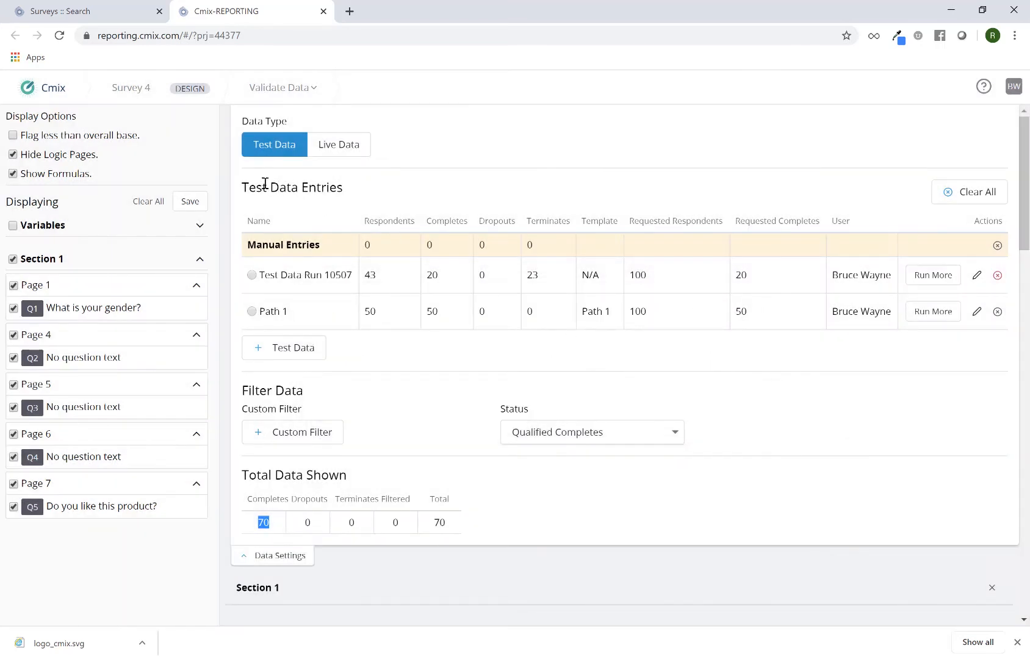
{"action": "left_click", "coordinate": [59, 35]}
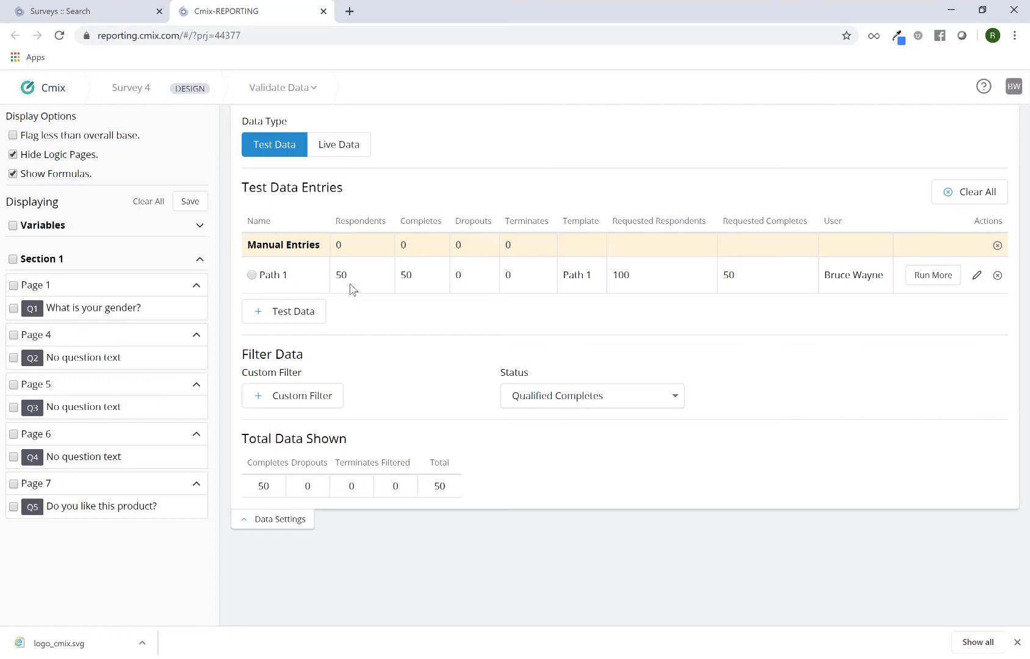
Step: Display all Section 1 questions, collapse the data settings and review the Q1 and Q2 results of the Path 1 run
{"action": "double_click", "coordinate": [414, 279]}
{"action": "left_click", "coordinate": [294, 524]}
{"action": "left_click", "coordinate": [280, 168]}
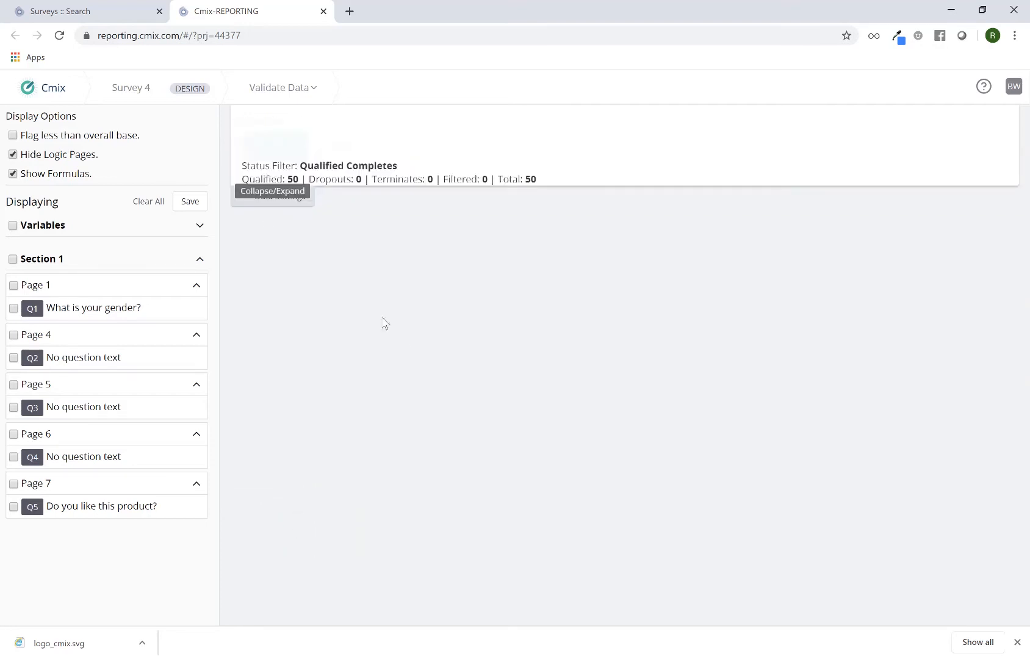
{"action": "left_click", "coordinate": [13, 259]}
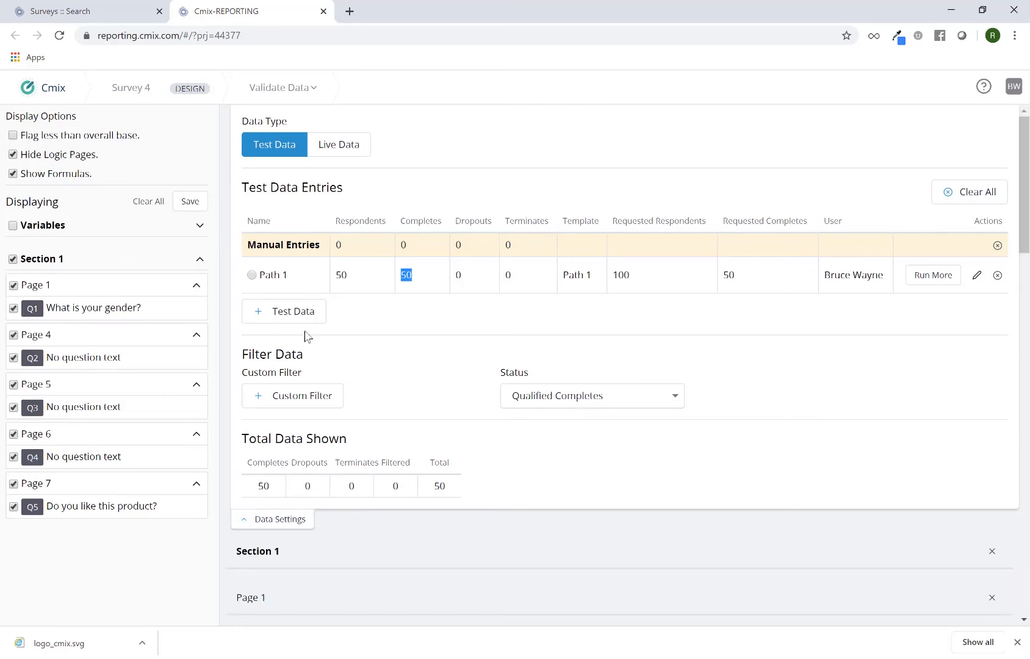
{"action": "left_click", "coordinate": [303, 522]}
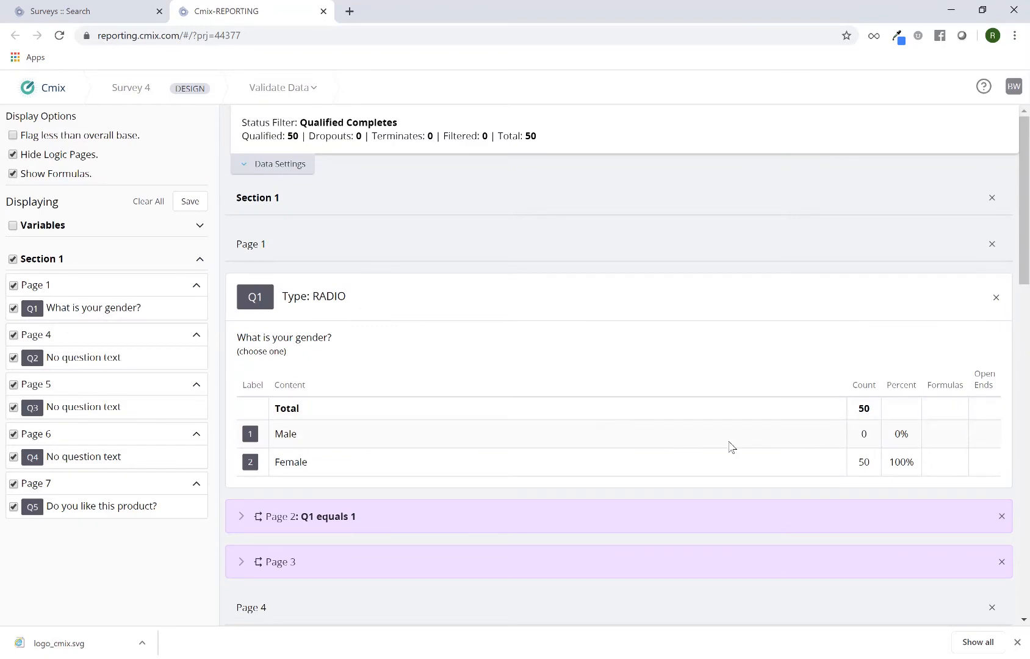
{"action": "scroll", "coordinate": [787, 441], "scroll_direction": "down", "scroll_amount": 5}
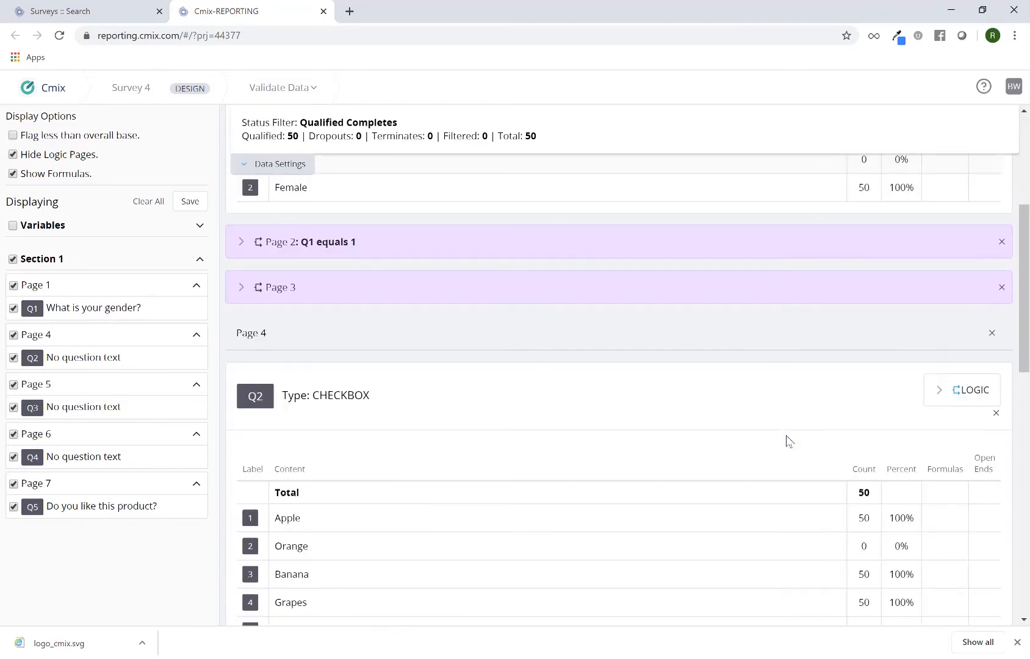
Step: Review the remaining question results of the Path 1 run down to Q5 and expand the data settings
{"action": "scroll", "coordinate": [787, 441], "scroll_direction": "down", "scroll_amount": 12}
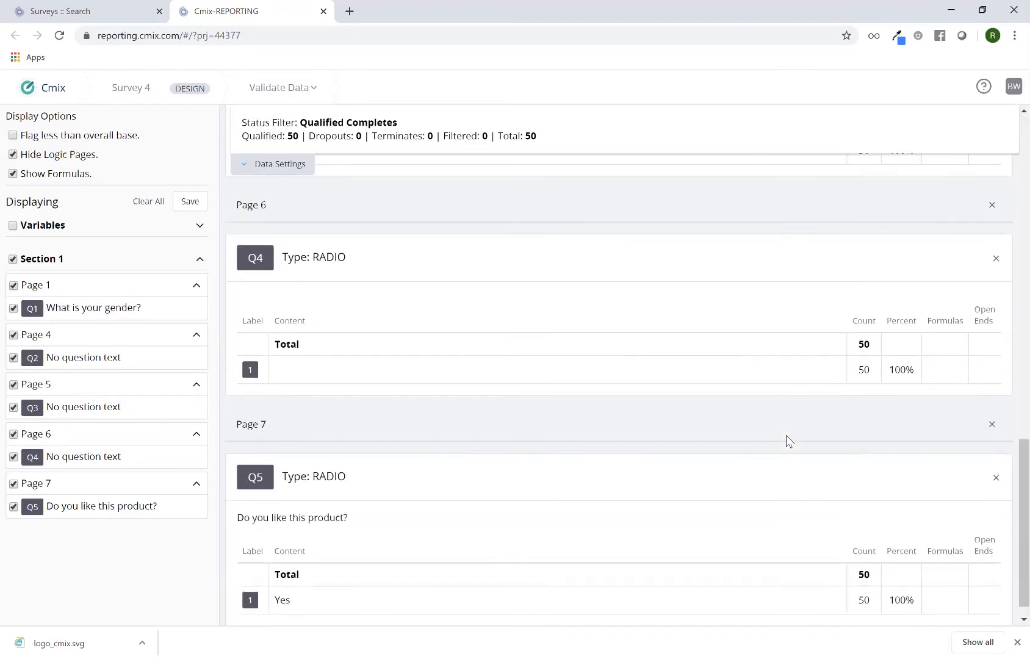
{"action": "scroll", "coordinate": [788, 441], "scroll_direction": "down", "scroll_amount": 1}
{"action": "scroll", "coordinate": [787, 441], "scroll_direction": "up", "scroll_amount": 17}
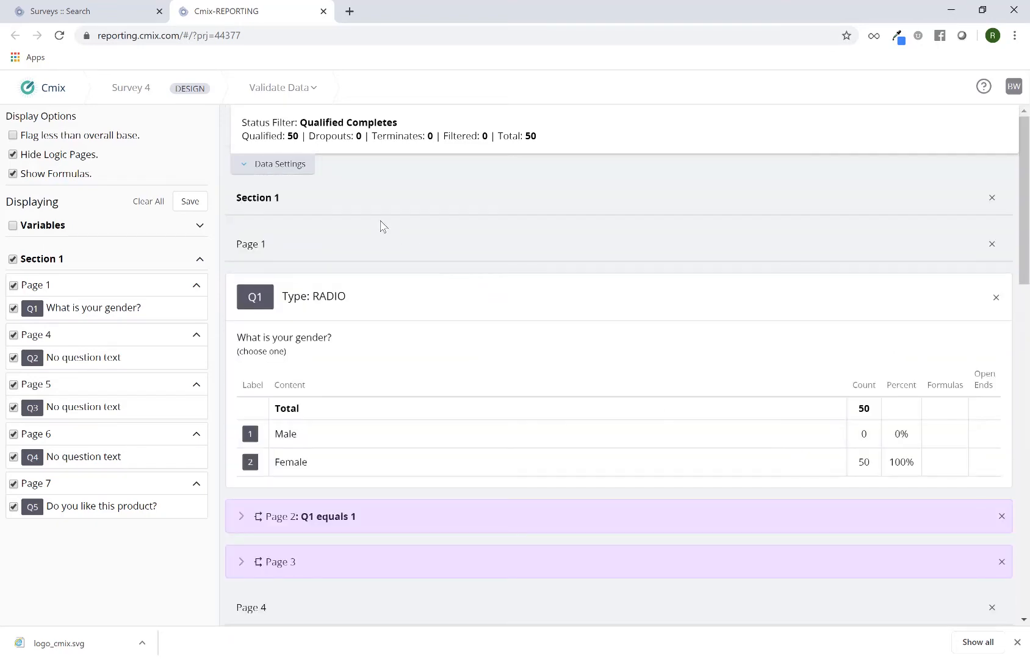
{"action": "left_click", "coordinate": [286, 168]}
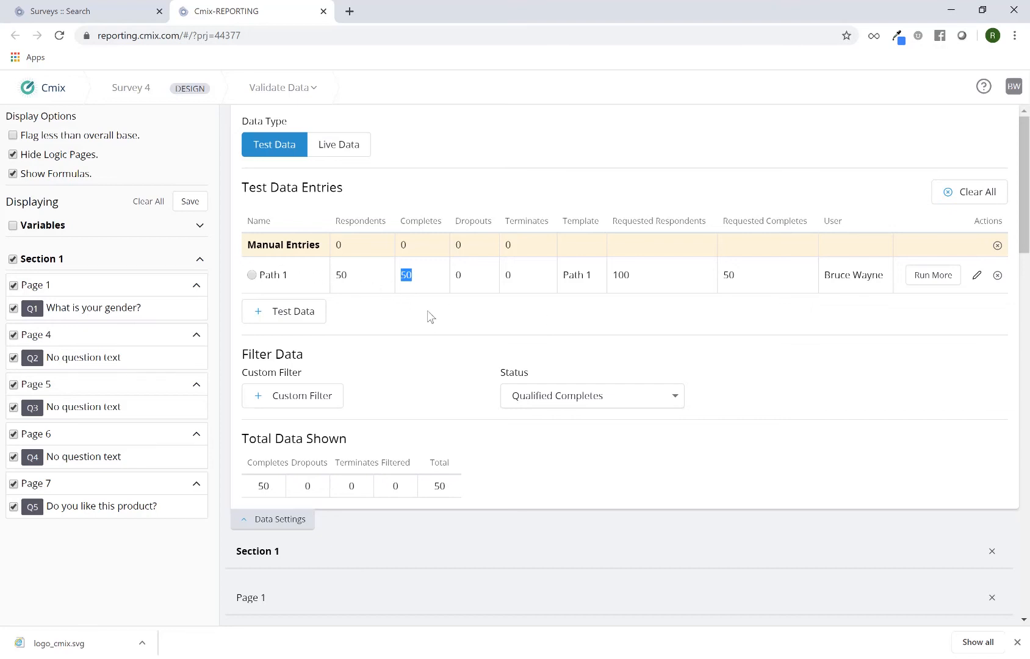
Step: Set up a new test data run named Path 2 with 100 max respondents and 50 max completes
{"action": "left_click", "coordinate": [302, 322]}
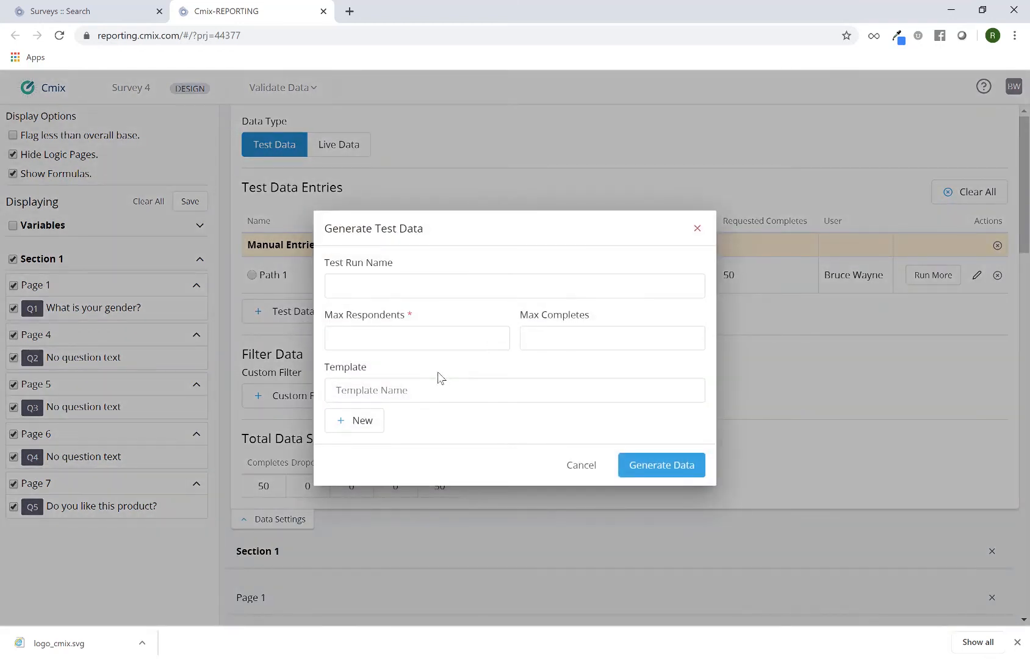
{"action": "left_click", "coordinate": [392, 291]}
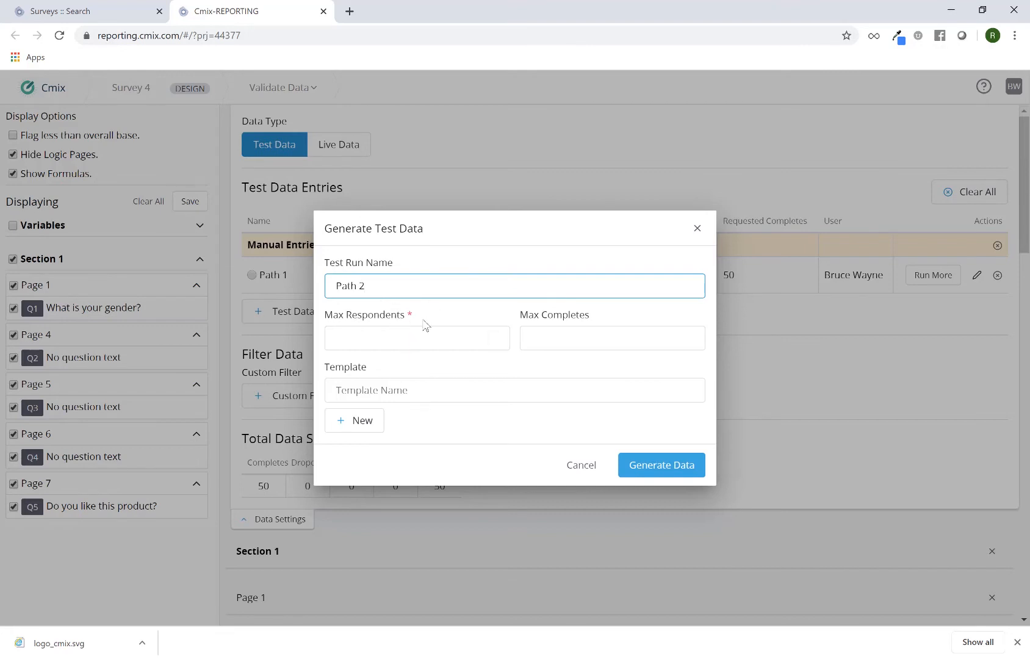
{"action": "left_click", "coordinate": [418, 337]}
{"action": "type", "text": "1"}
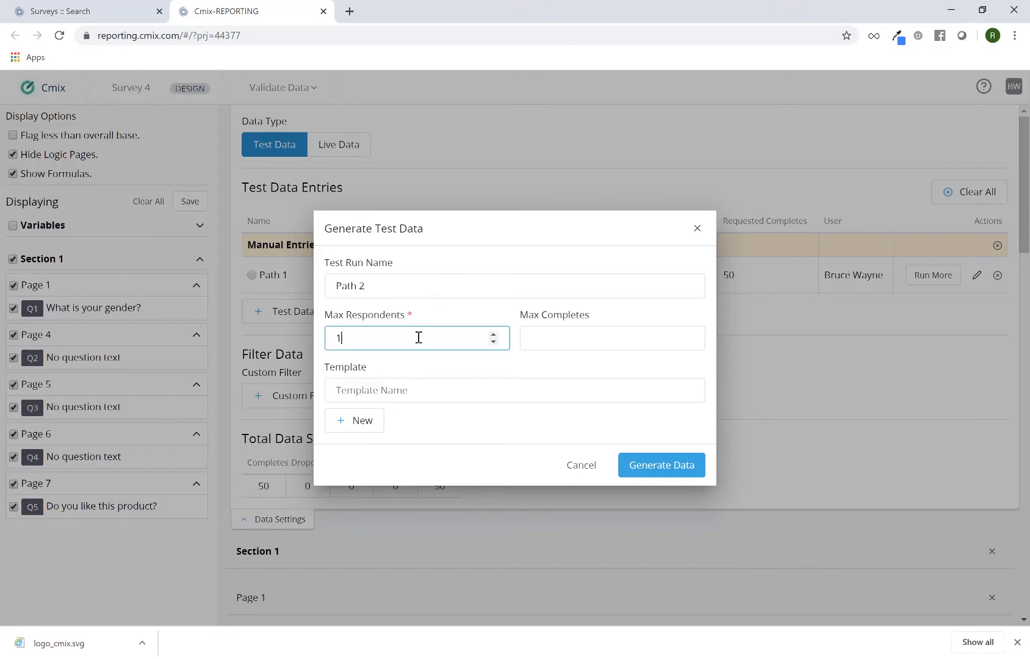
{"action": "type", "text": "00"}
{"action": "left_click", "coordinate": [538, 337]}
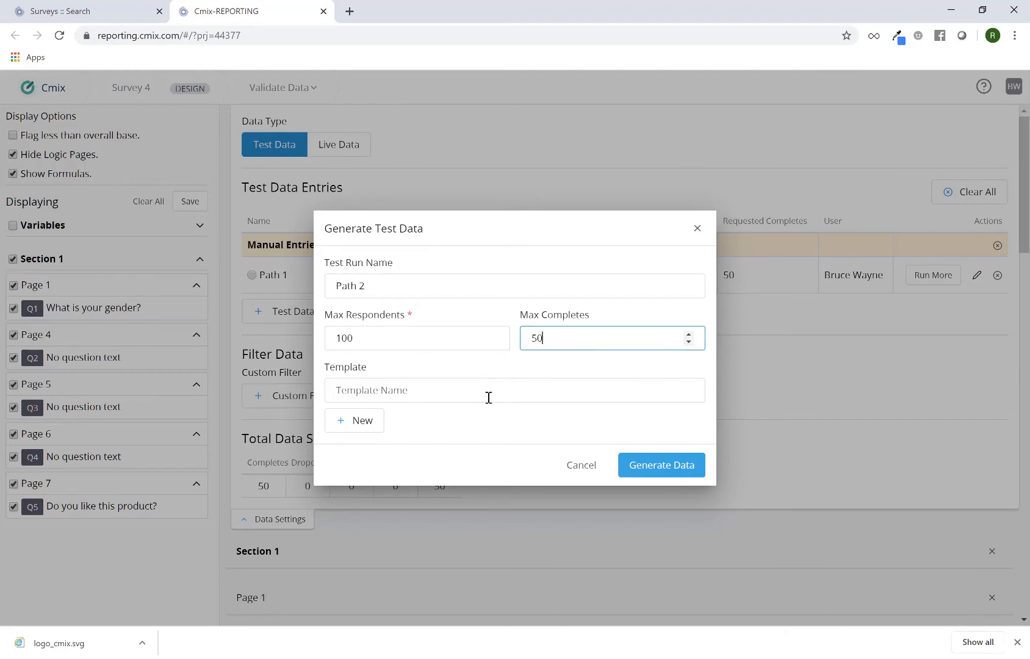
Step: Clone the Path 1 template under the name Path 2 for this test run
{"action": "left_click", "coordinate": [460, 392]}
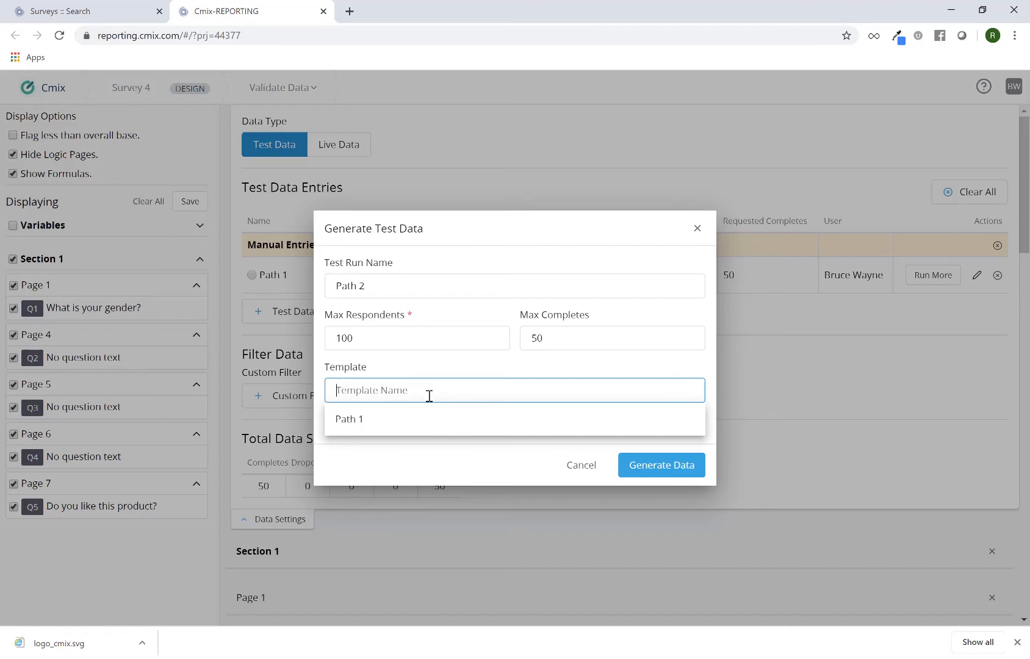
{"action": "left_click", "coordinate": [429, 421]}
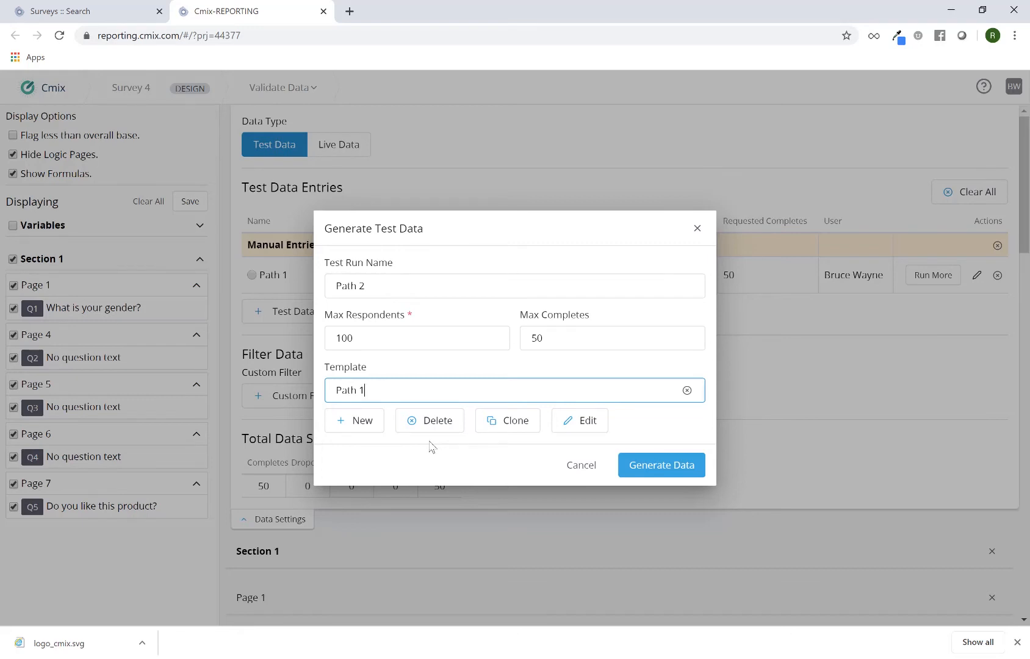
{"action": "left_click", "coordinate": [509, 429]}
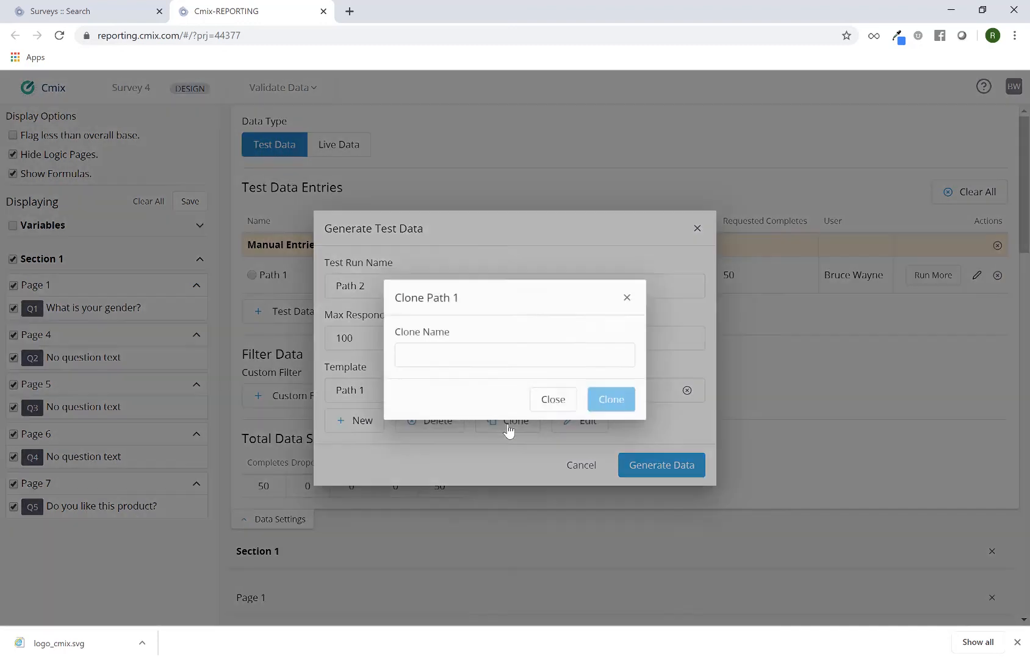
{"action": "left_click", "coordinate": [478, 355]}
{"action": "type", "text": "Path 2"}
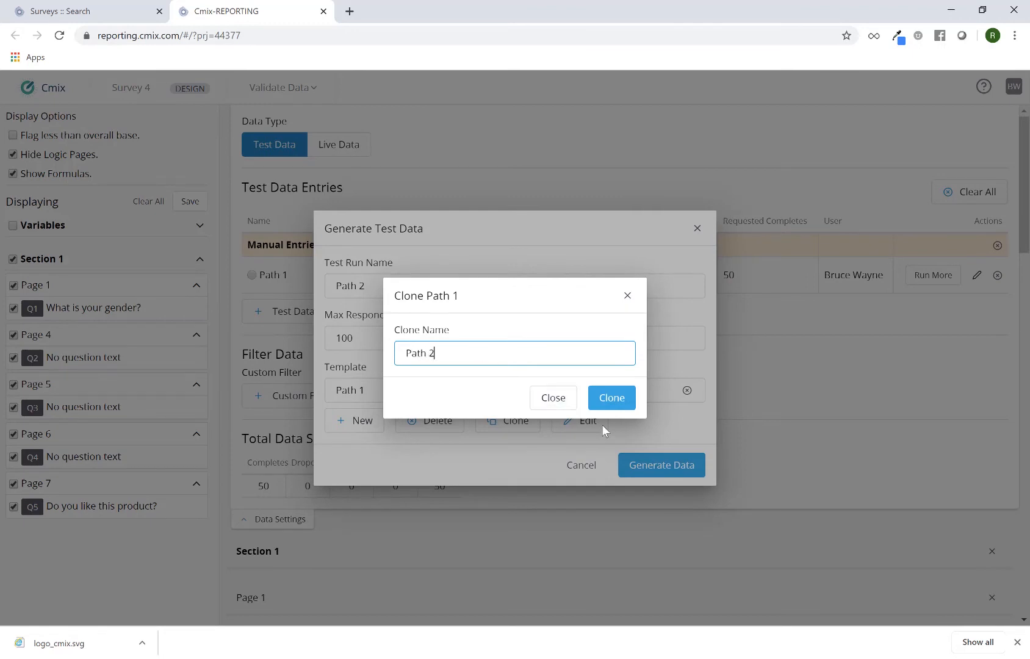
{"action": "left_click", "coordinate": [617, 406]}
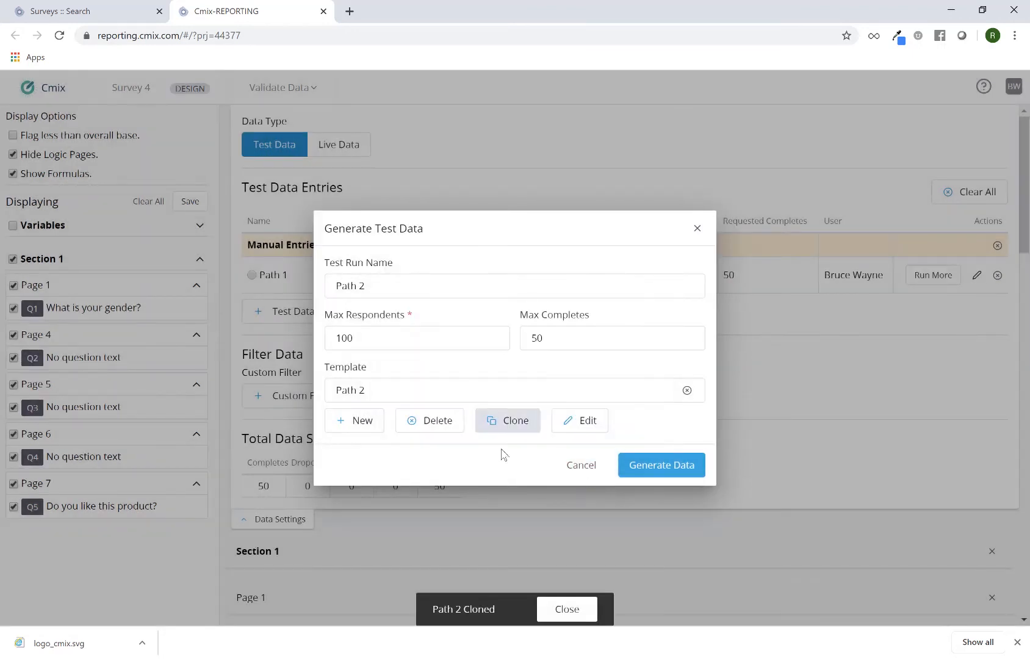
{"action": "left_click", "coordinate": [355, 394]}
{"action": "triple_click", "coordinate": [356, 394]}
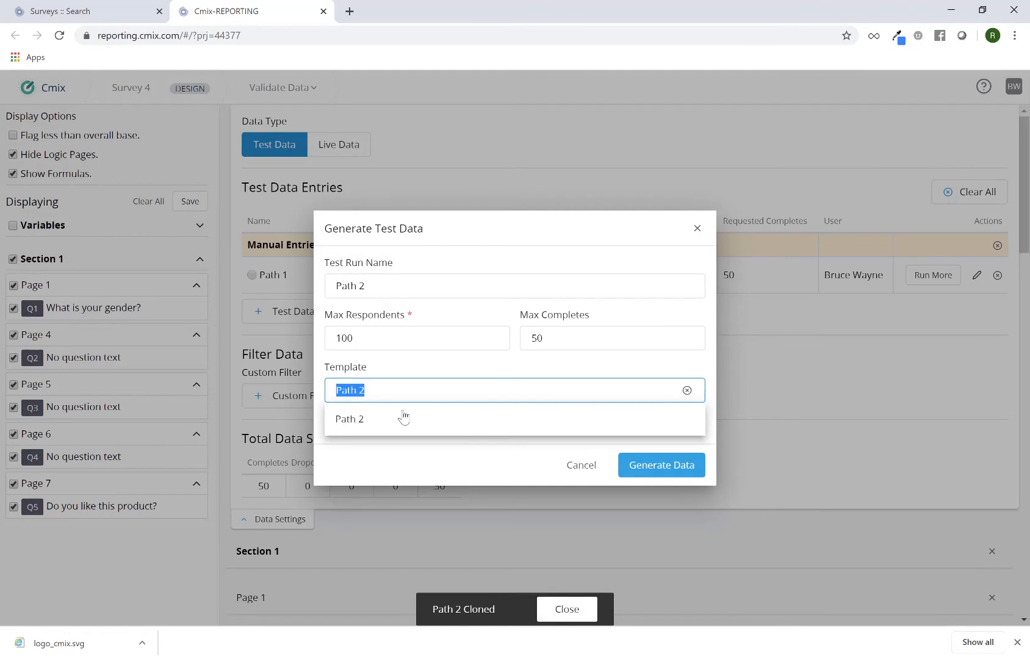
{"action": "left_click", "coordinate": [457, 471]}
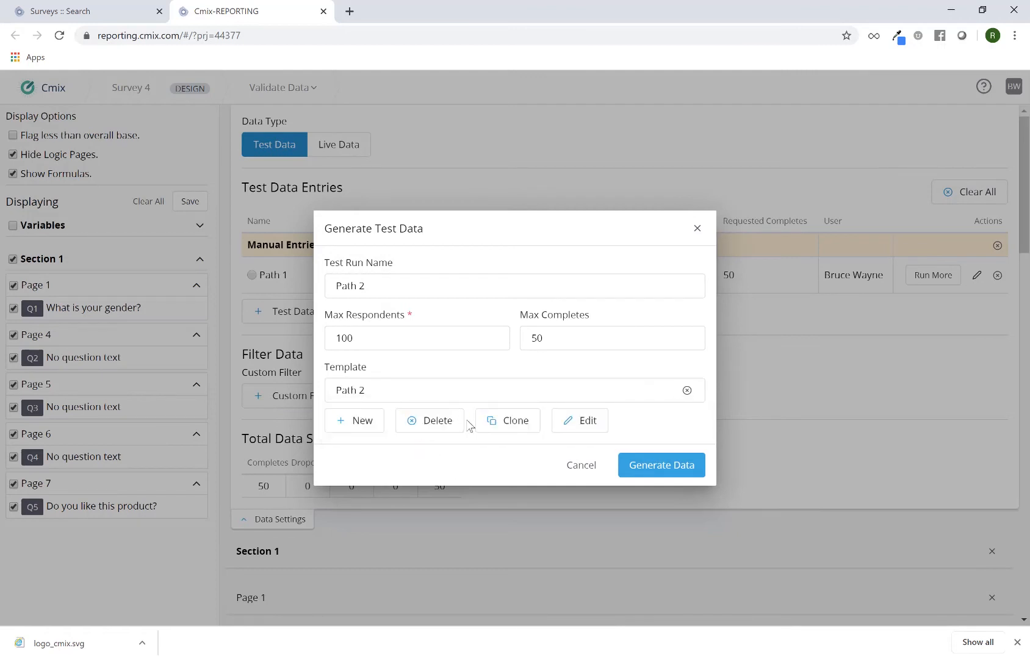
Step: Edit the Path 2 template's Q2 answers so Orange is checked and Grapes and Other are unchecked
{"action": "left_click", "coordinate": [585, 431]}
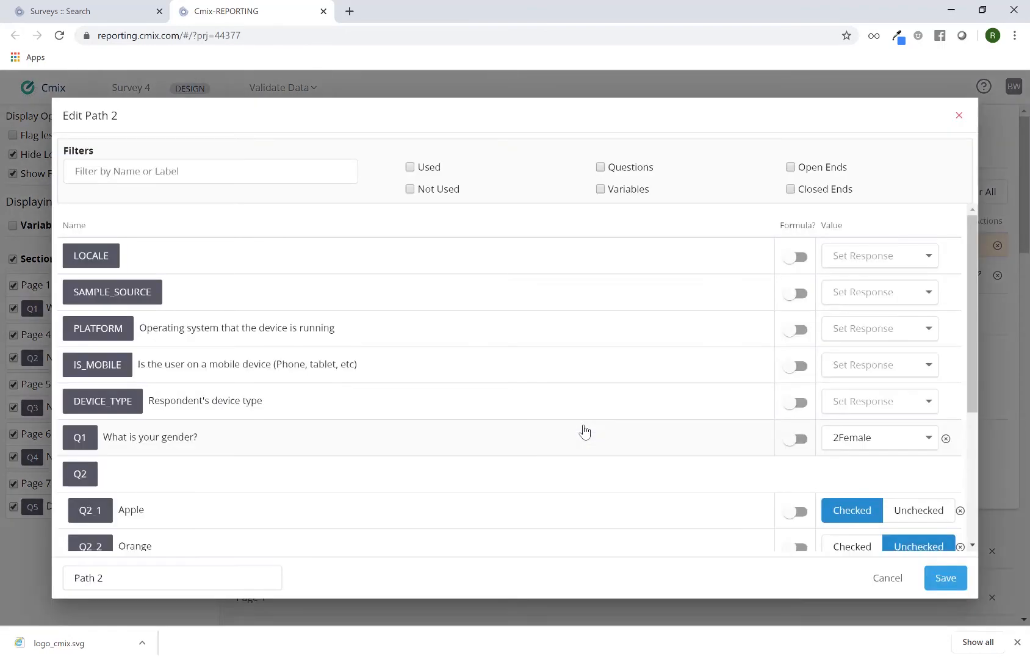
{"action": "triple_click", "coordinate": [115, 115]}
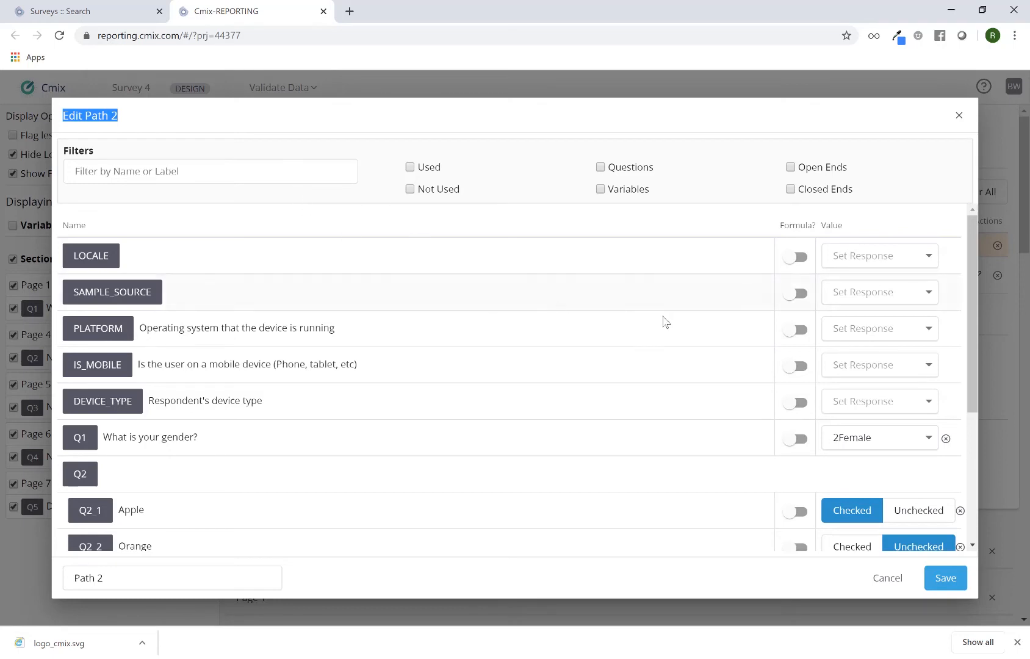
{"action": "scroll", "coordinate": [847, 397], "scroll_direction": "down", "scroll_amount": 1}
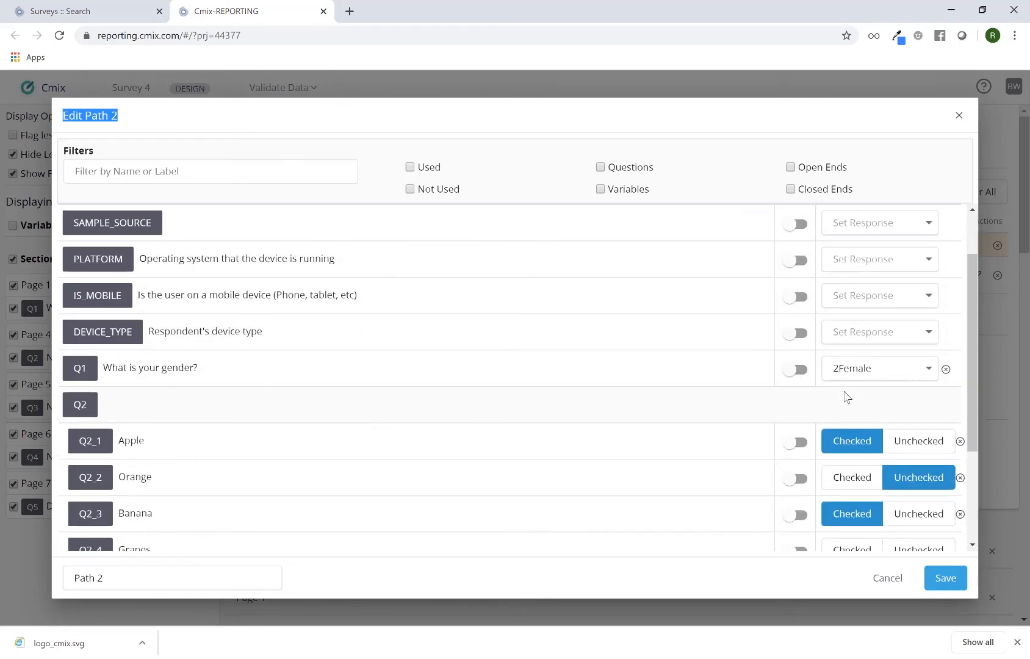
{"action": "scroll", "coordinate": [847, 397], "scroll_direction": "down", "scroll_amount": 1}
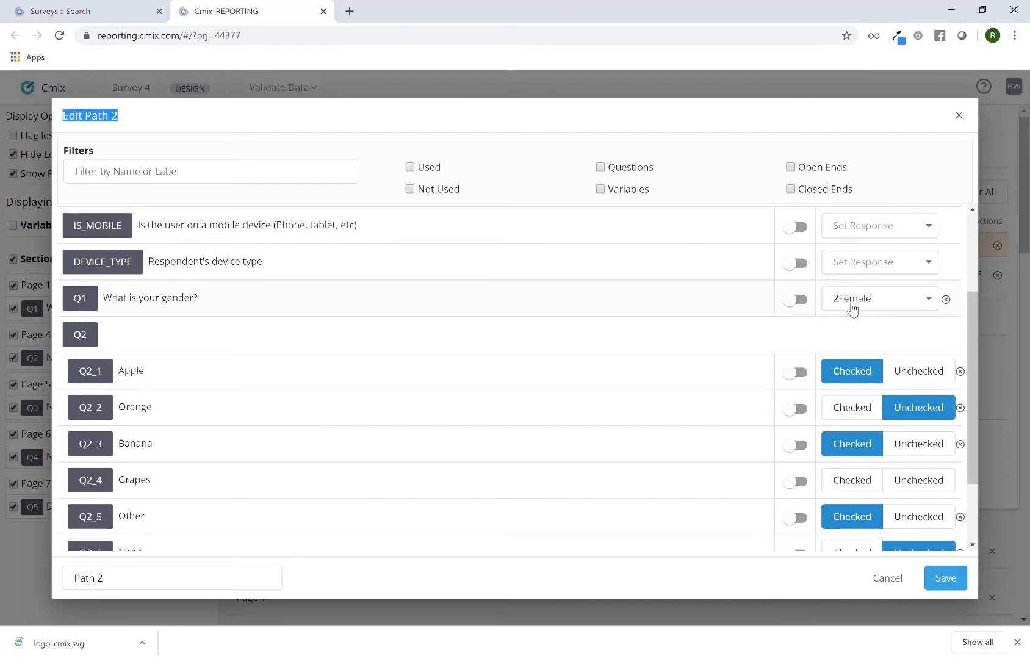
{"action": "scroll", "coordinate": [848, 323], "scroll_direction": "down", "scroll_amount": 1}
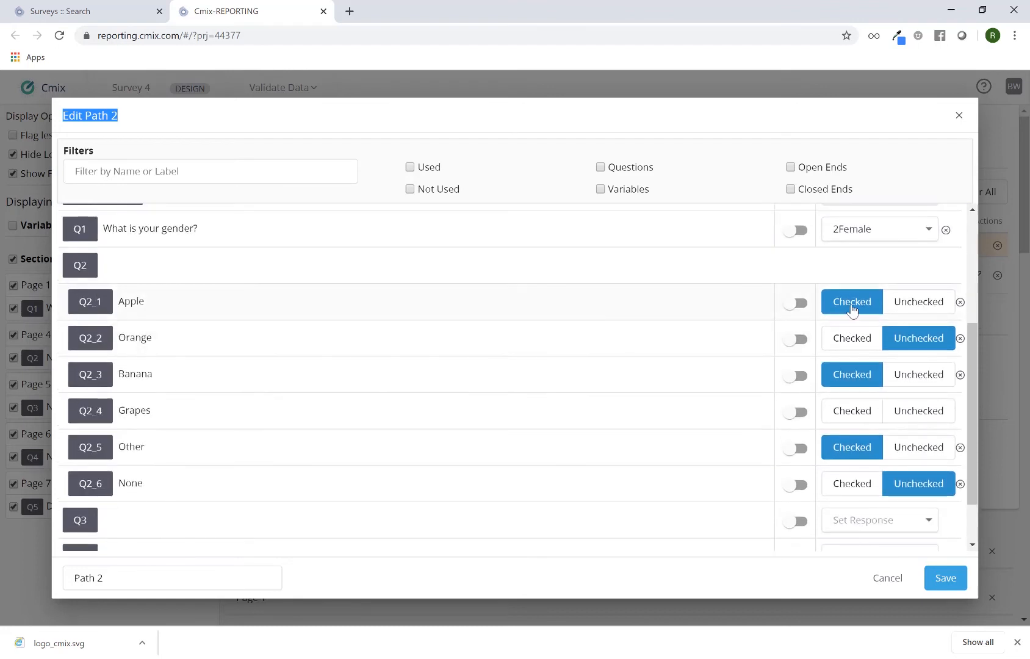
{"action": "left_click", "coordinate": [852, 338]}
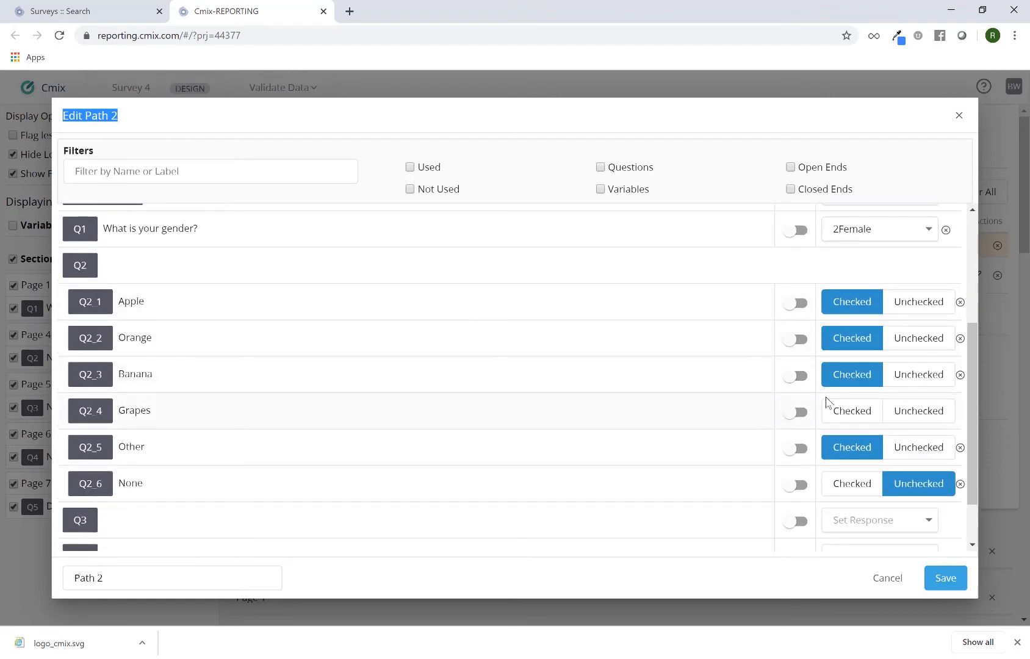
{"action": "left_click", "coordinate": [899, 416]}
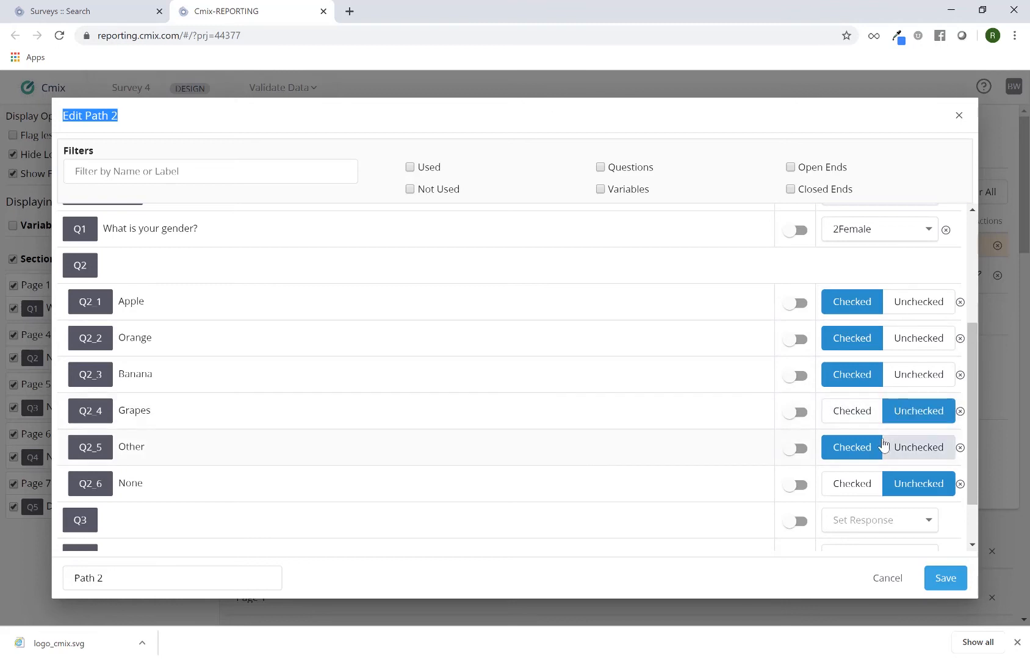
{"action": "left_click", "coordinate": [897, 453]}
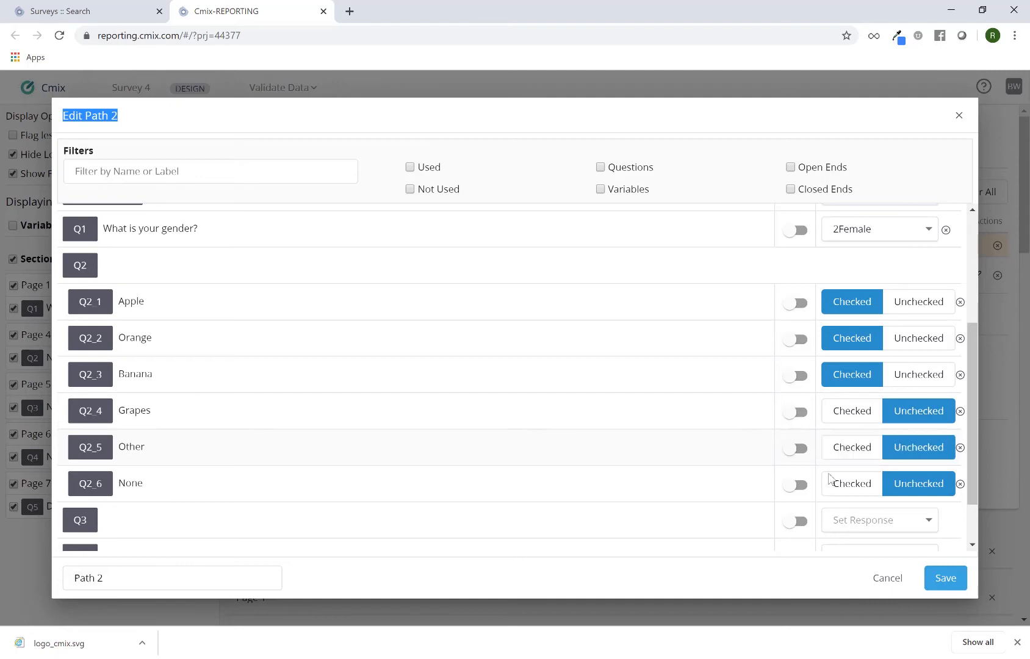
Step: Save the edited Path 2 template and generate the test data with it
{"action": "left_click", "coordinate": [943, 579]}
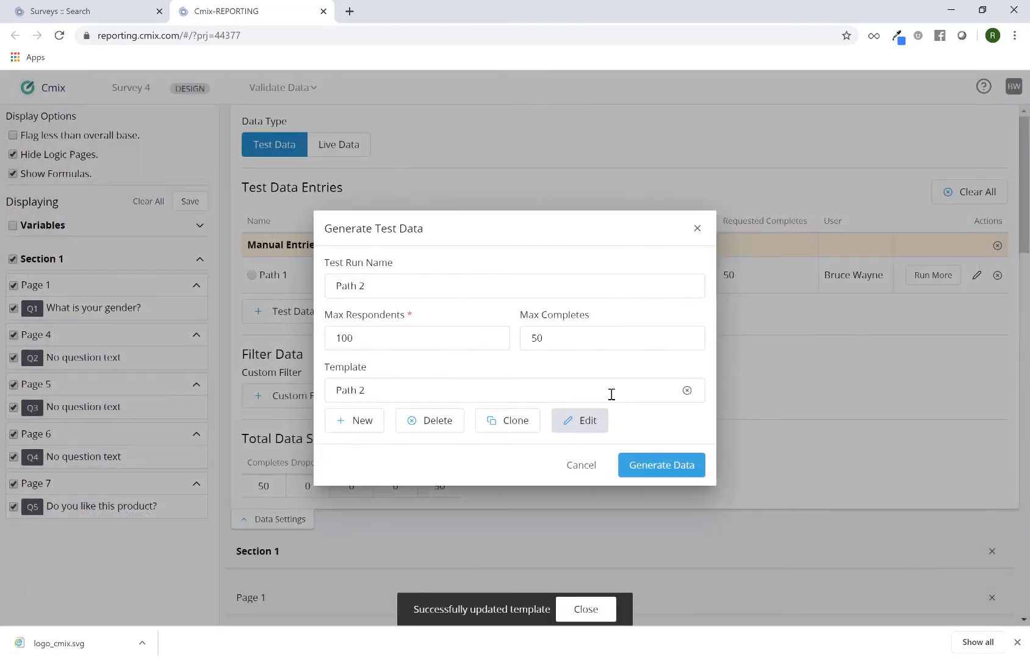
{"action": "left_click", "coordinate": [664, 473]}
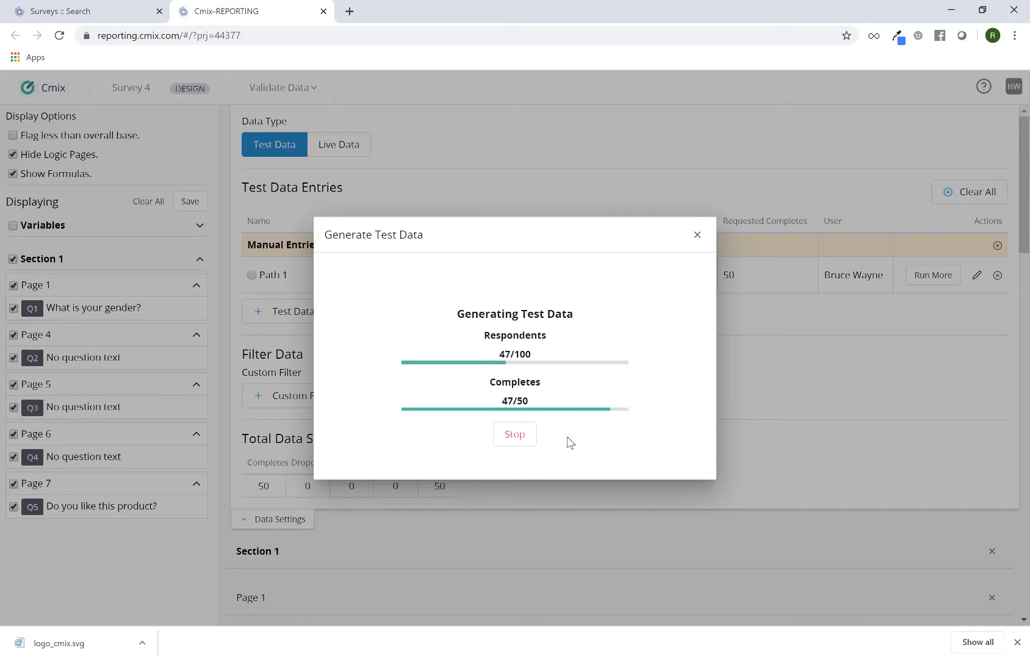
{"action": "left_click", "coordinate": [527, 394]}
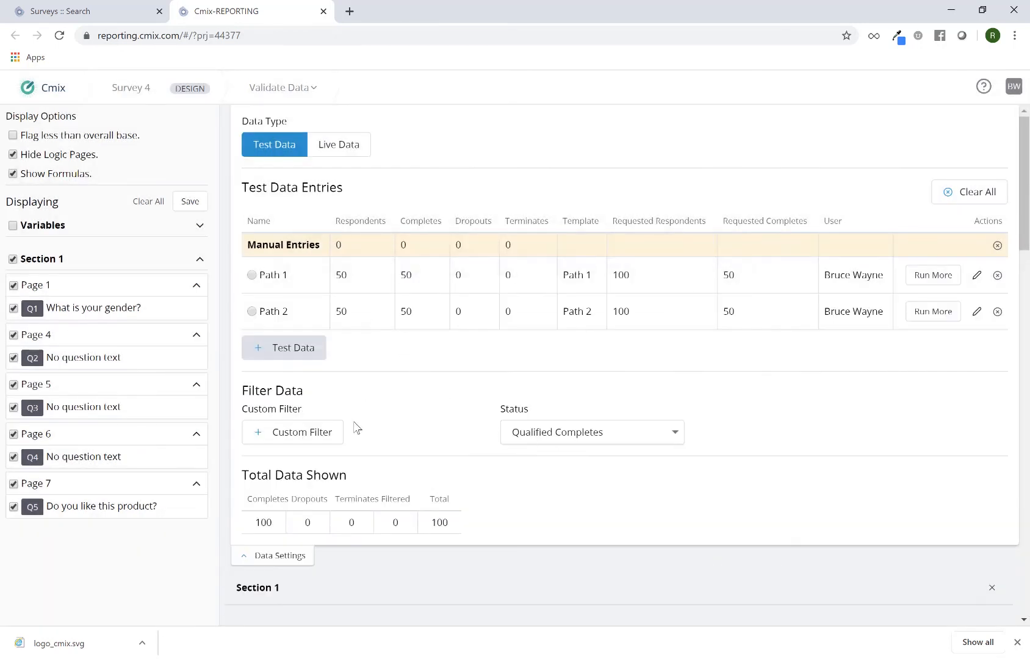
Step: Collapse the data settings and review the combined Path 1 and Path 2 results for the Section 1 questions
{"action": "left_click", "coordinate": [287, 556]}
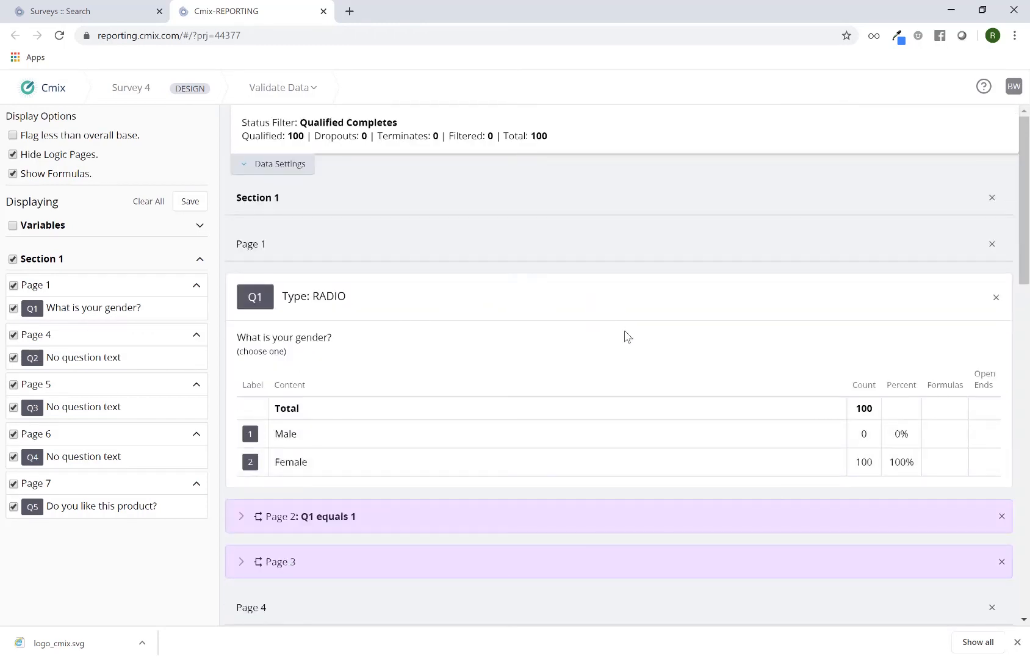
{"action": "scroll", "coordinate": [626, 336], "scroll_direction": "down", "scroll_amount": 10}
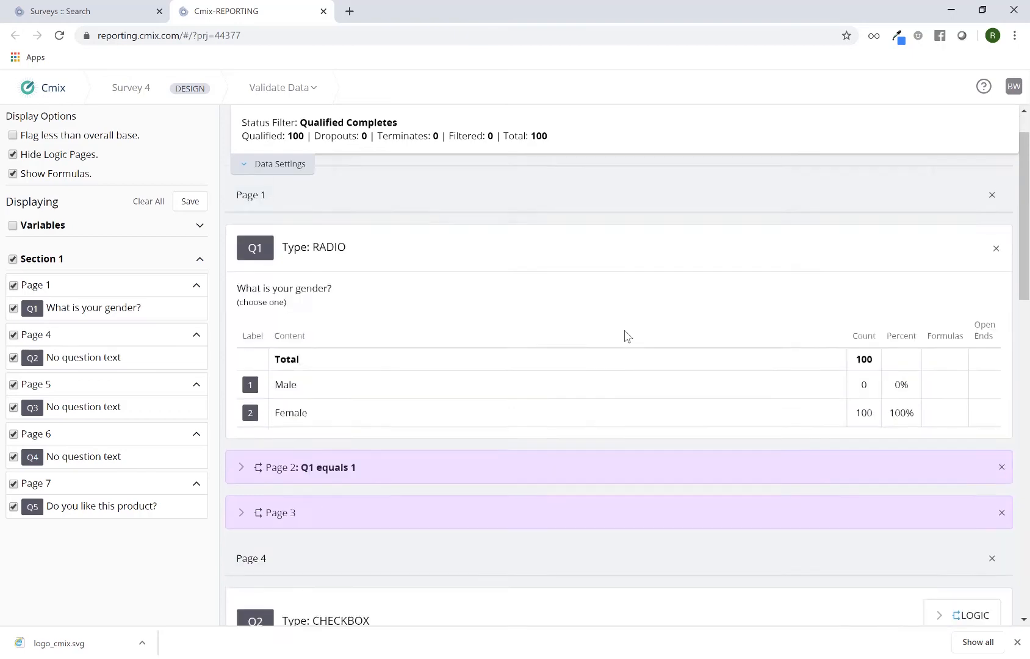
{"action": "scroll", "coordinate": [626, 335], "scroll_direction": "down", "scroll_amount": 5}
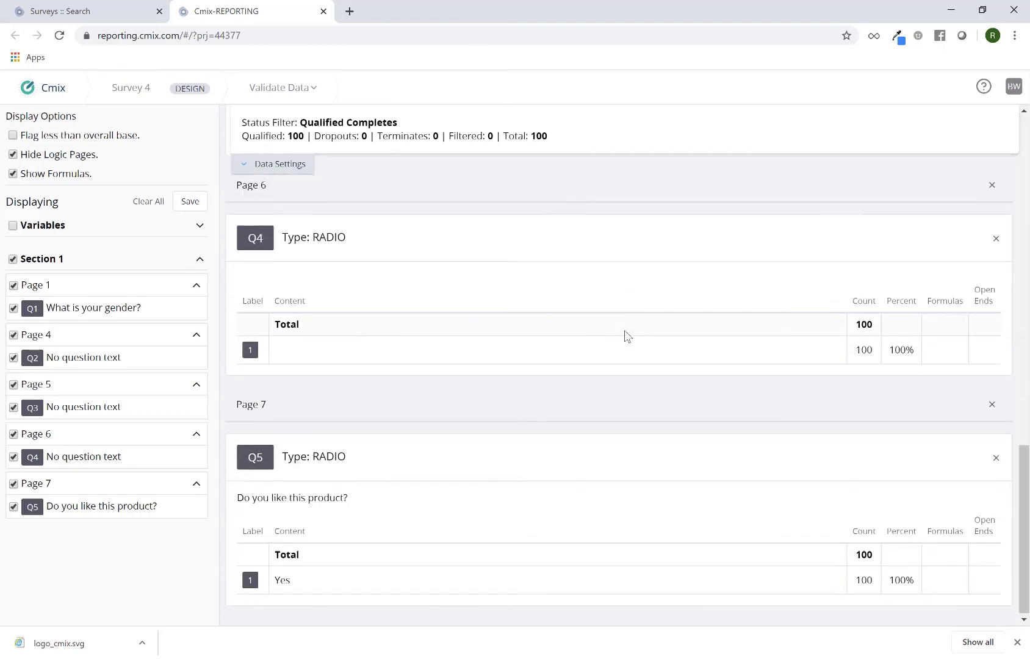
{"action": "scroll", "coordinate": [626, 336], "scroll_direction": "up", "scroll_amount": 8}
{"action": "scroll", "coordinate": [626, 336], "scroll_direction": "up", "scroll_amount": 6}
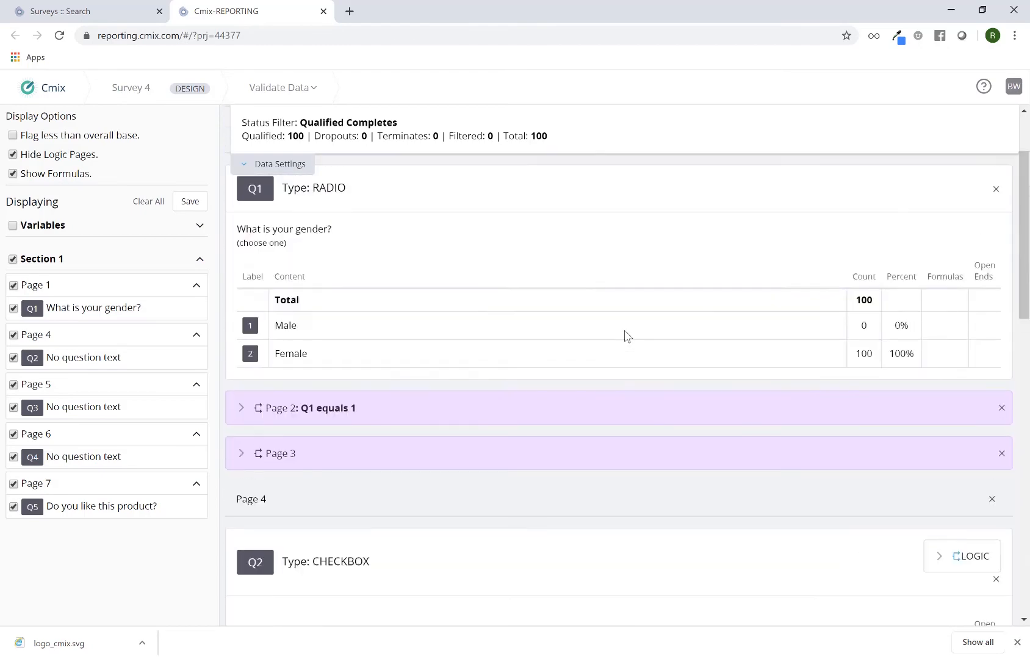
Step: Expand the data settings and examine the custom filter's question and variable choices and the status filter options, leaving both filters unchanged
{"action": "left_click", "coordinate": [313, 178]}
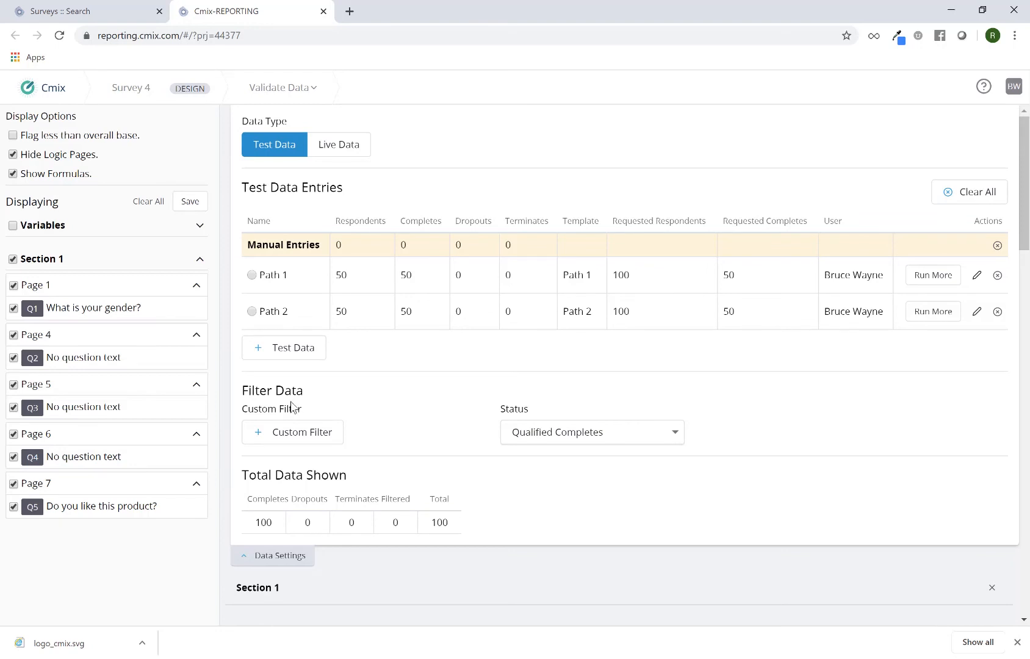
{"action": "left_click", "coordinate": [341, 434]}
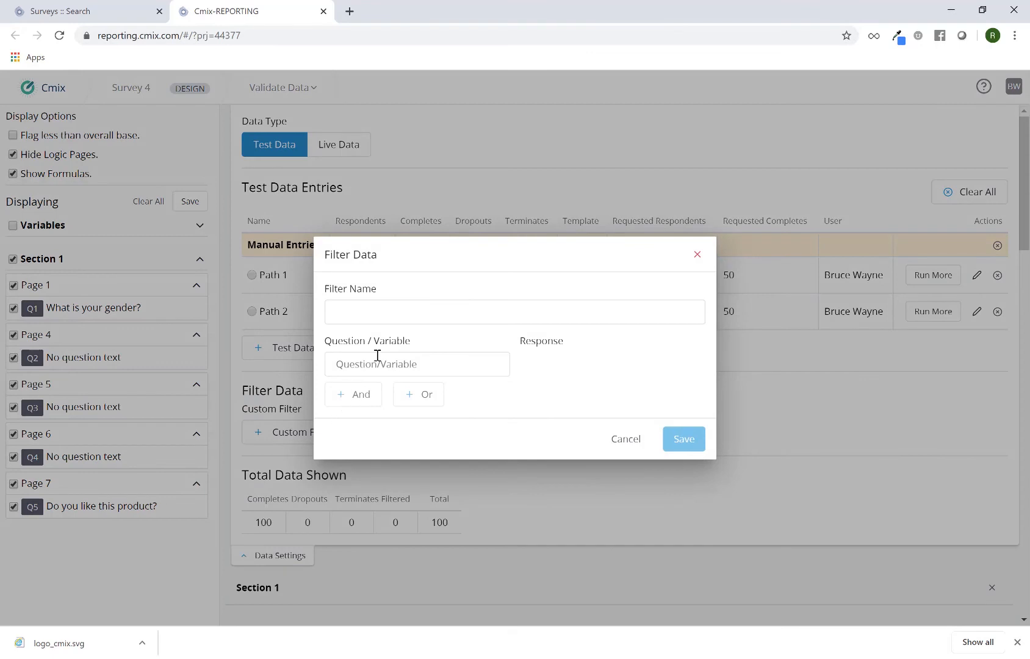
{"action": "left_click", "coordinate": [444, 364]}
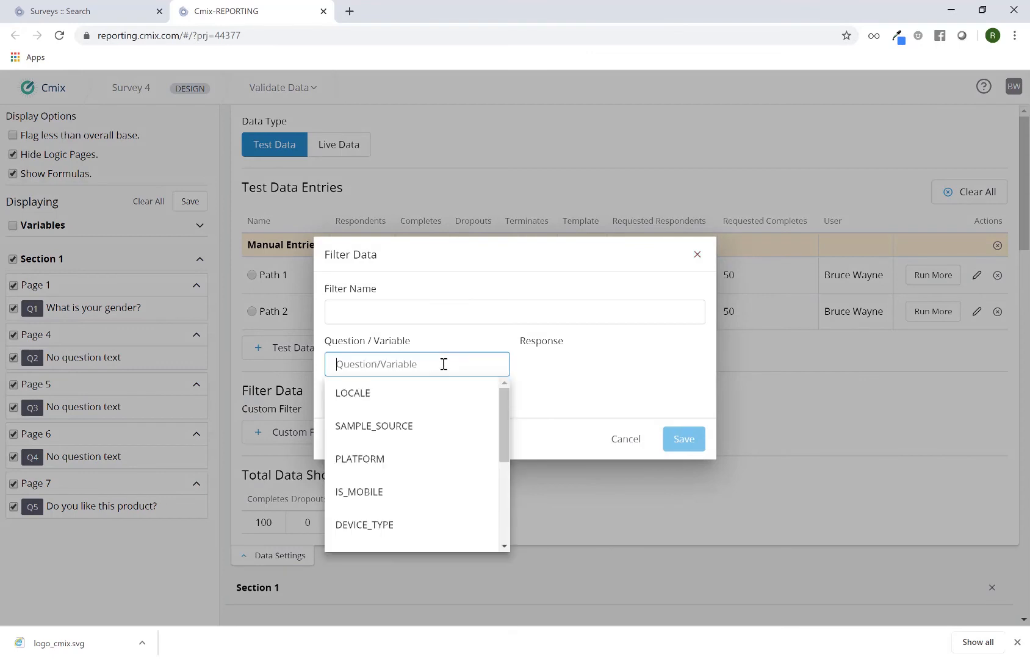
{"action": "scroll", "coordinate": [440, 417], "scroll_direction": "down", "scroll_amount": 3}
{"action": "scroll", "coordinate": [440, 416], "scroll_direction": "down", "scroll_amount": 1}
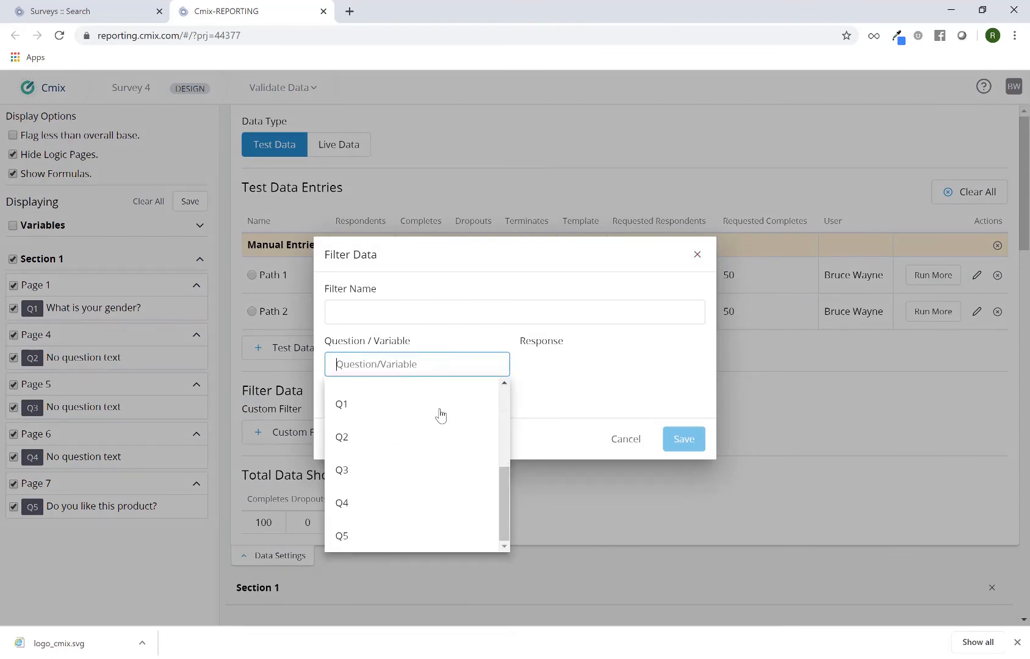
{"action": "left_click", "coordinate": [610, 367]}
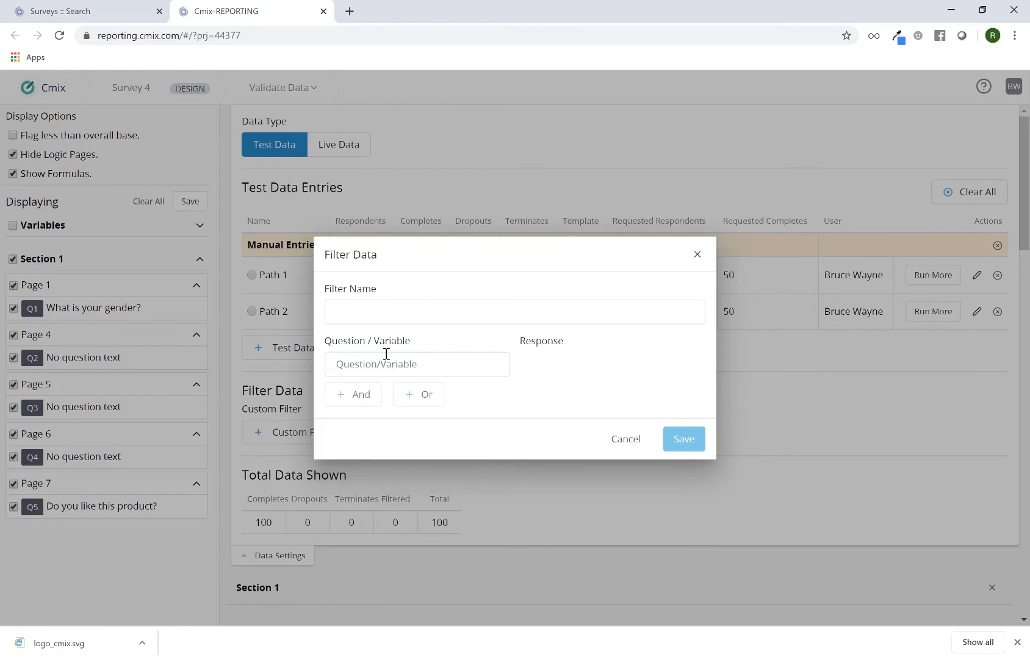
{"action": "left_click", "coordinate": [366, 318]}
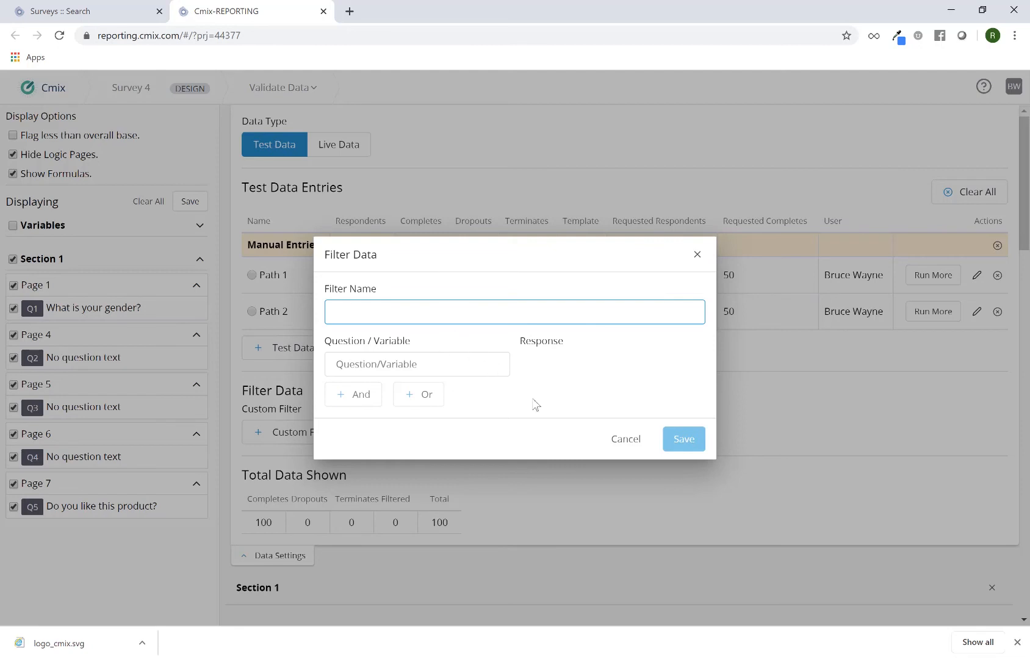
{"action": "left_click", "coordinate": [615, 442]}
{"action": "left_click", "coordinate": [615, 446]}
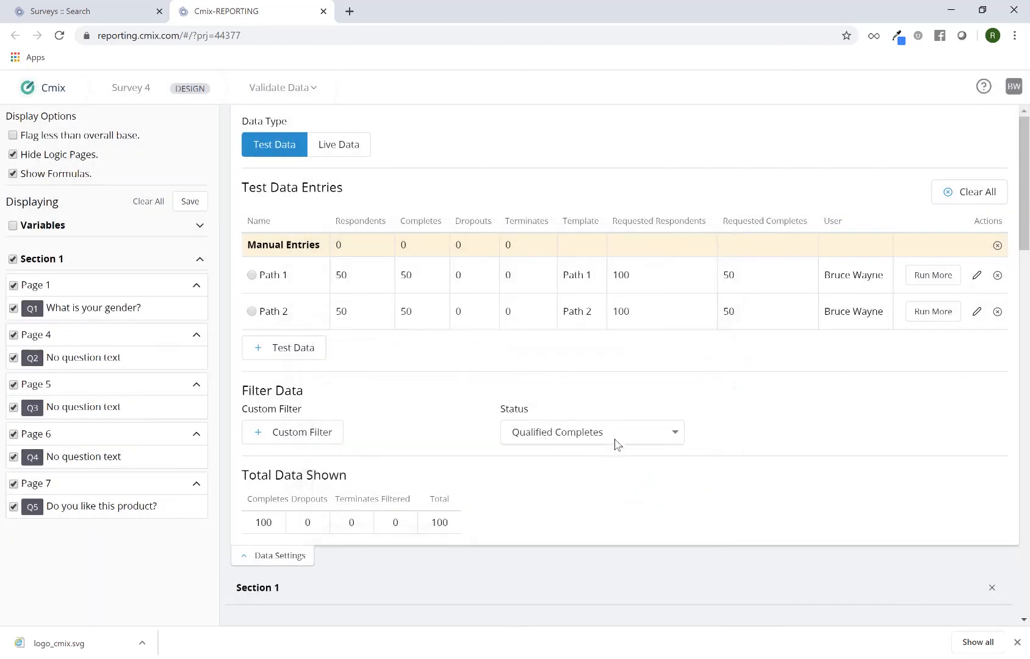
{"action": "left_click", "coordinate": [567, 435]}
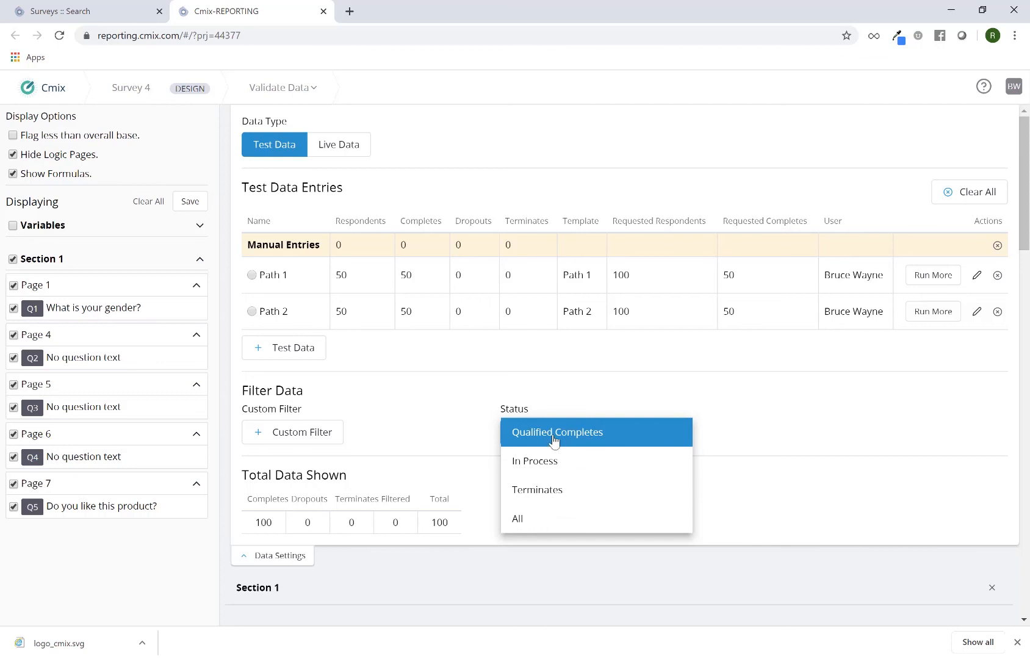
{"action": "left_click", "coordinate": [599, 383]}
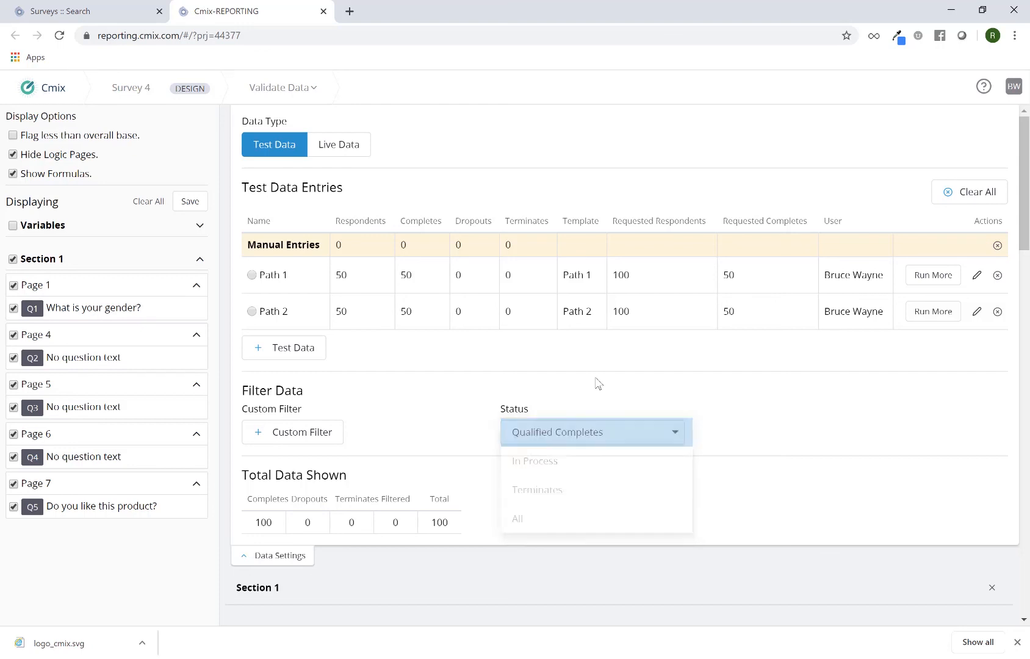
Step: Delete the Path 2 template from the test data generation settings and confirm the deletion
{"action": "left_click", "coordinate": [296, 358]}
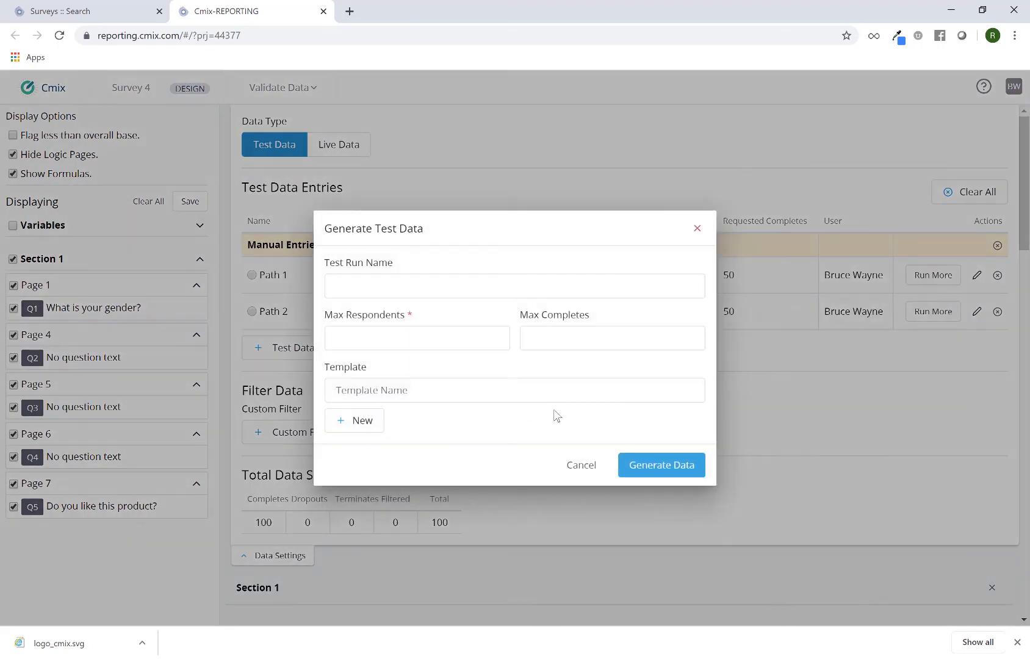
{"action": "left_click", "coordinate": [454, 397]}
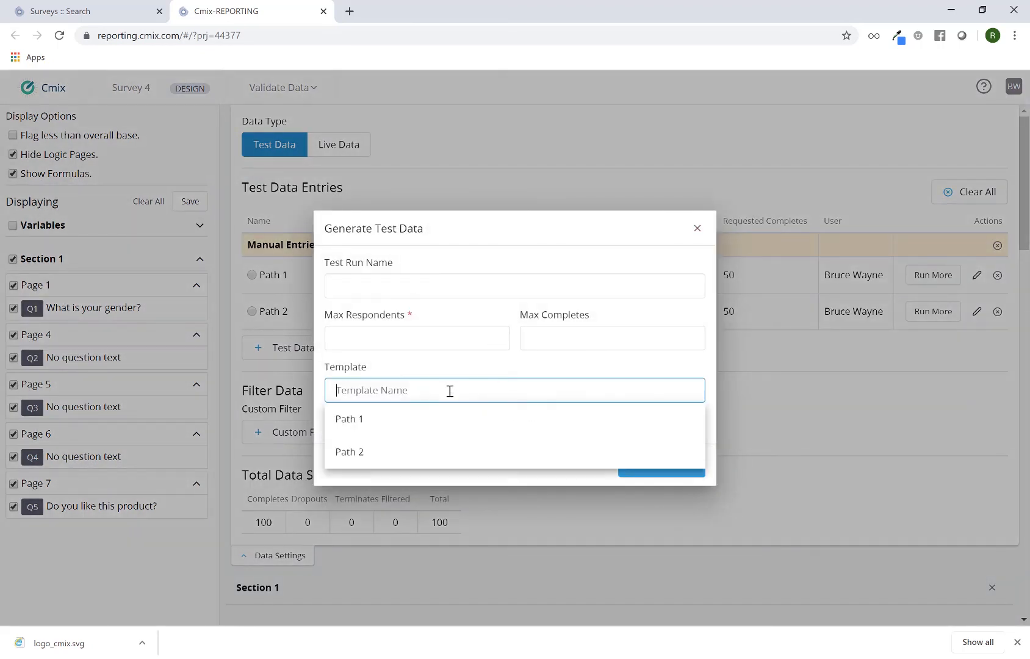
{"action": "left_click", "coordinate": [449, 455]}
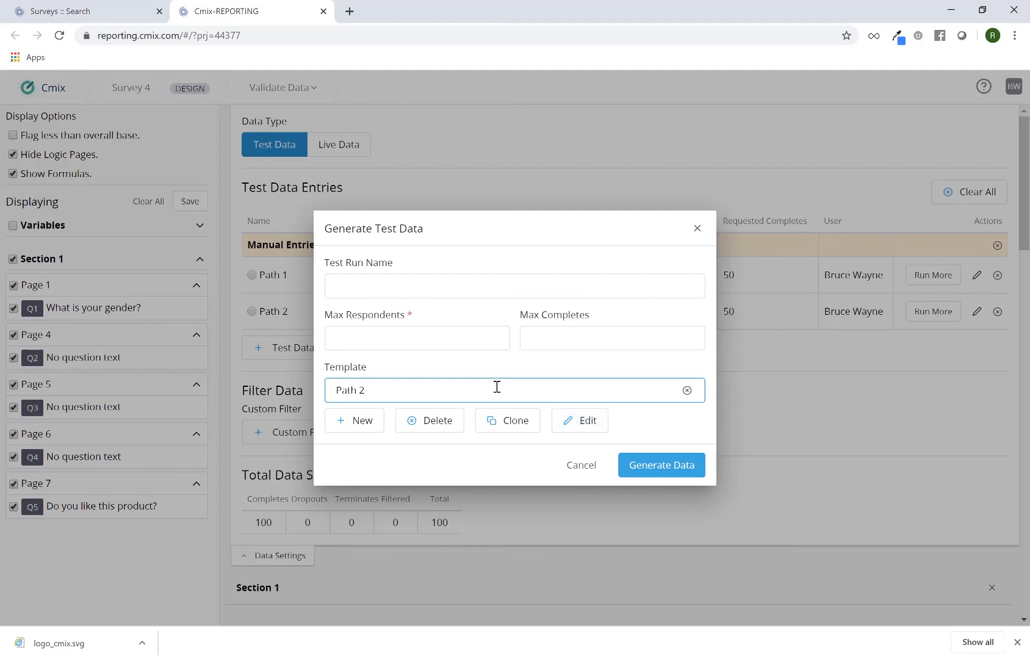
{"action": "left_click", "coordinate": [436, 423]}
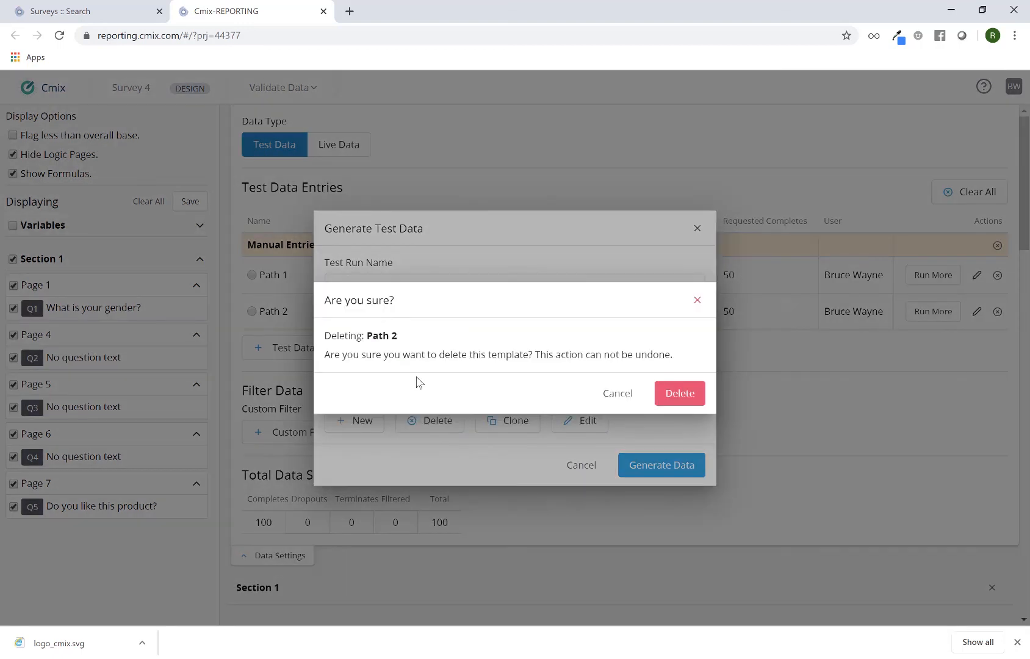
{"action": "left_click", "coordinate": [678, 395]}
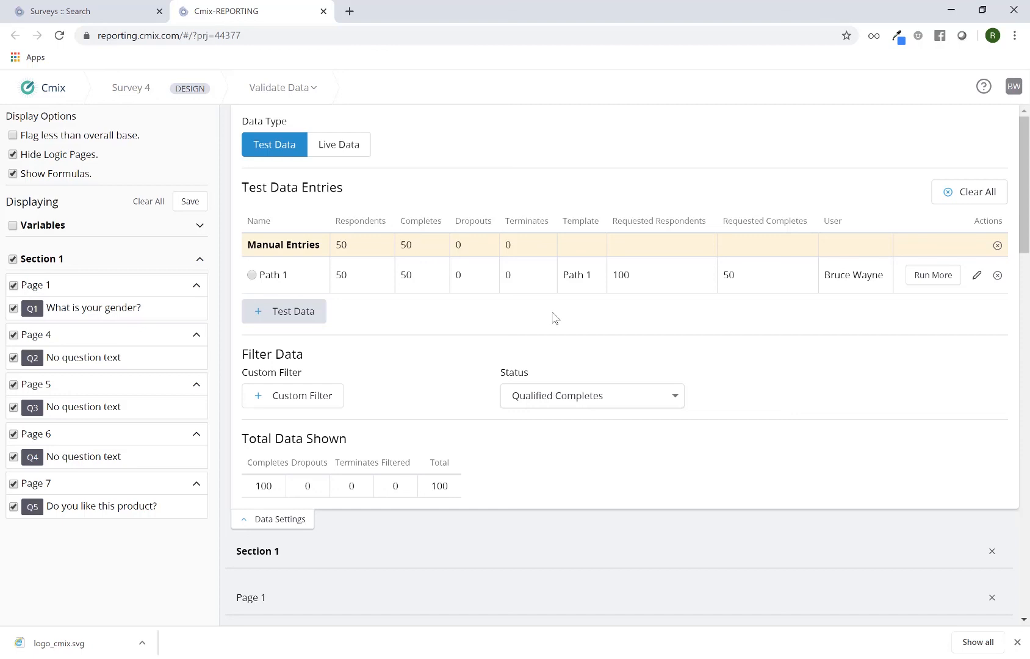
Step: Compare the completes of the Path 1 run and the manual entries with the total completes shown
{"action": "double_click", "coordinate": [407, 274]}
{"action": "double_click", "coordinate": [404, 245]}
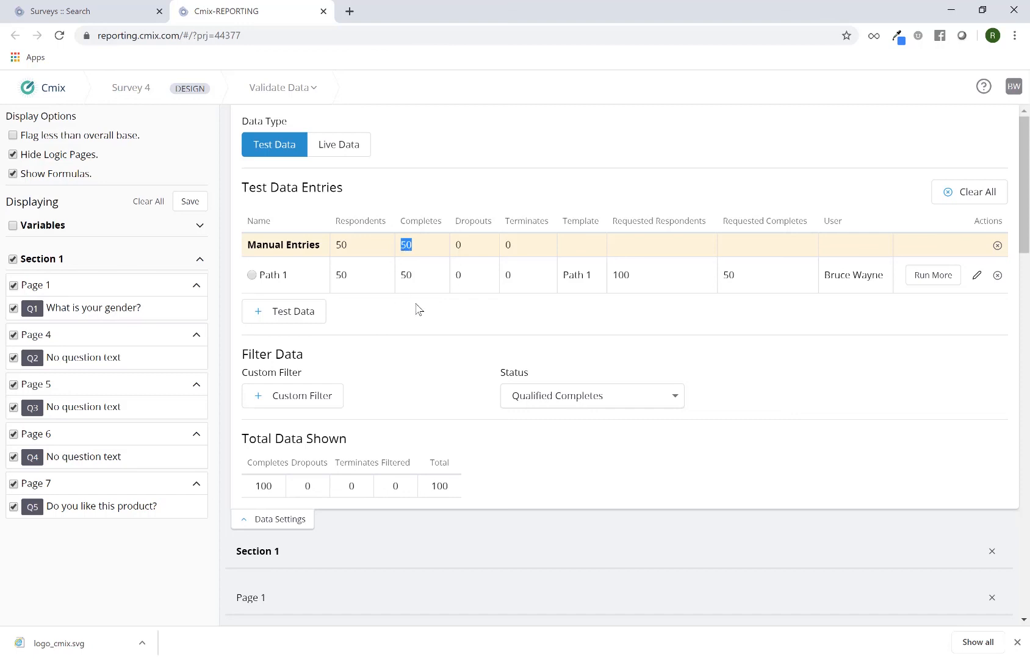
{"action": "double_click", "coordinate": [267, 486]}
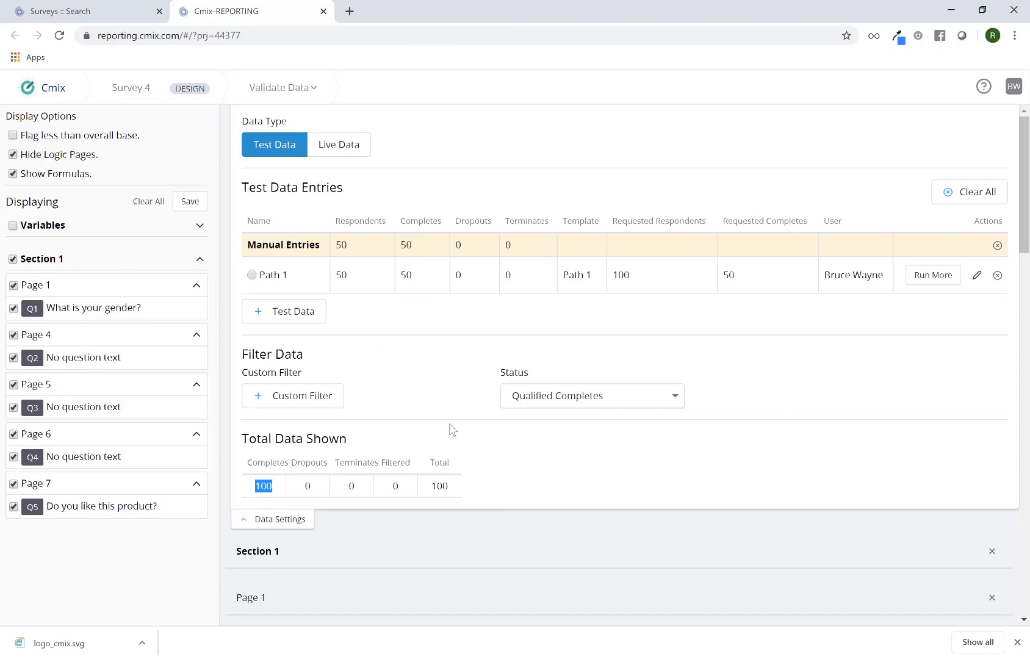